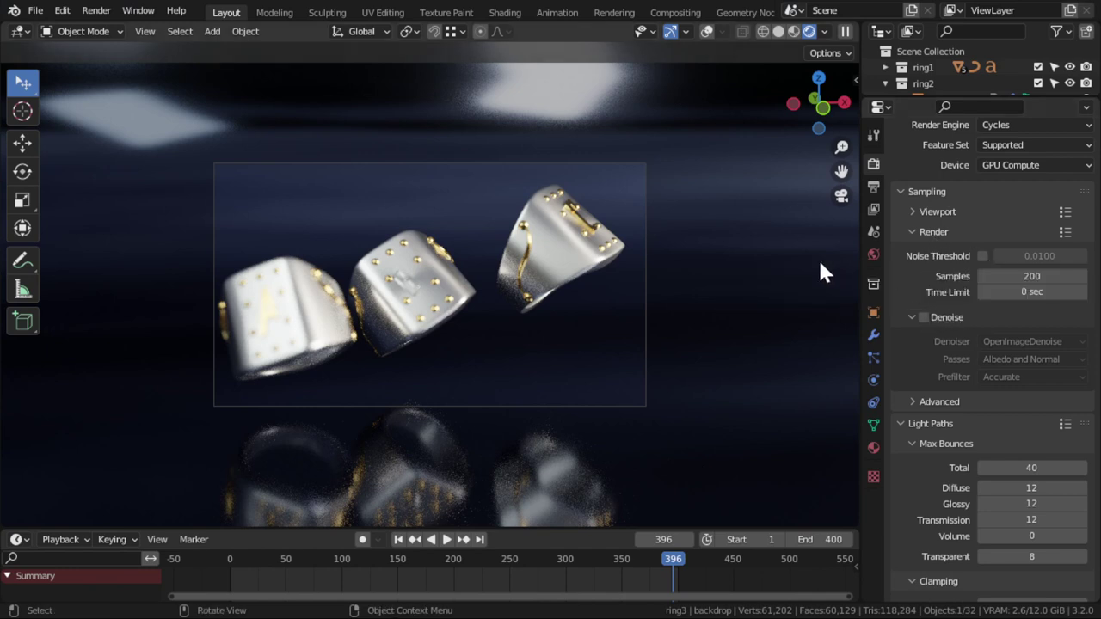
Step: Review the previous render of frame 396, then close the render window
left_click(104, 11)
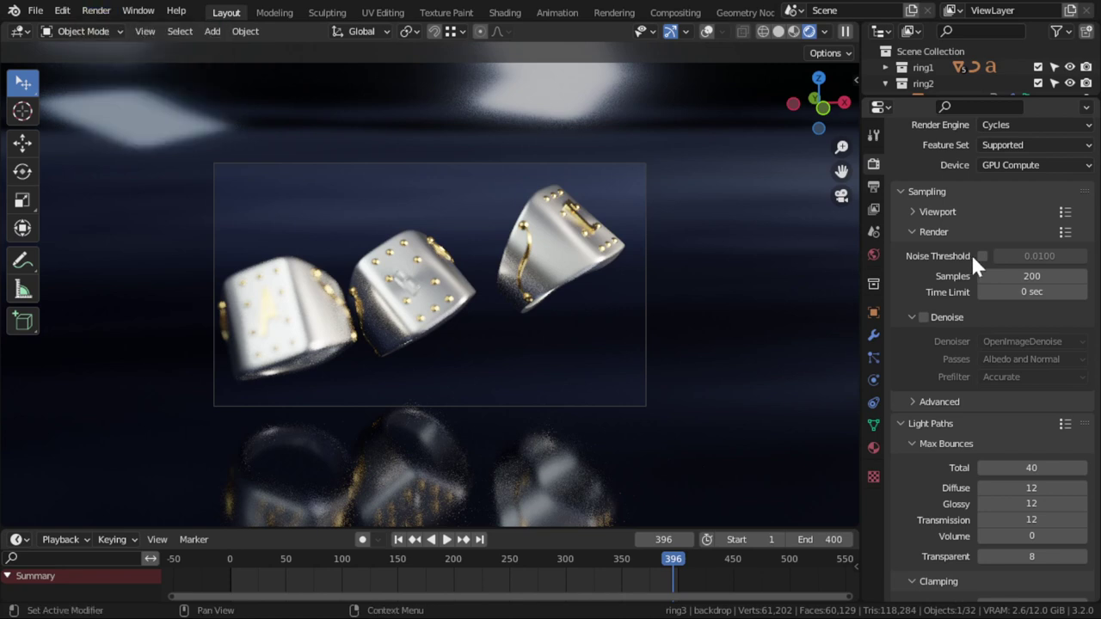
key("F12")
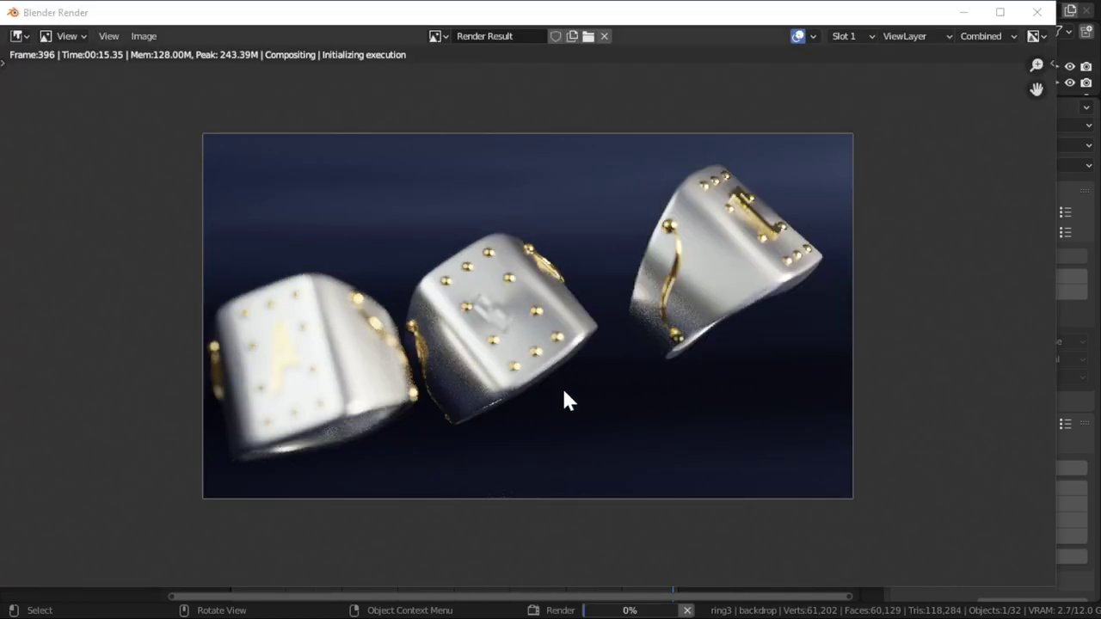
scroll(666, 303, "up", 2)
scroll(494, 328, "up", 2)
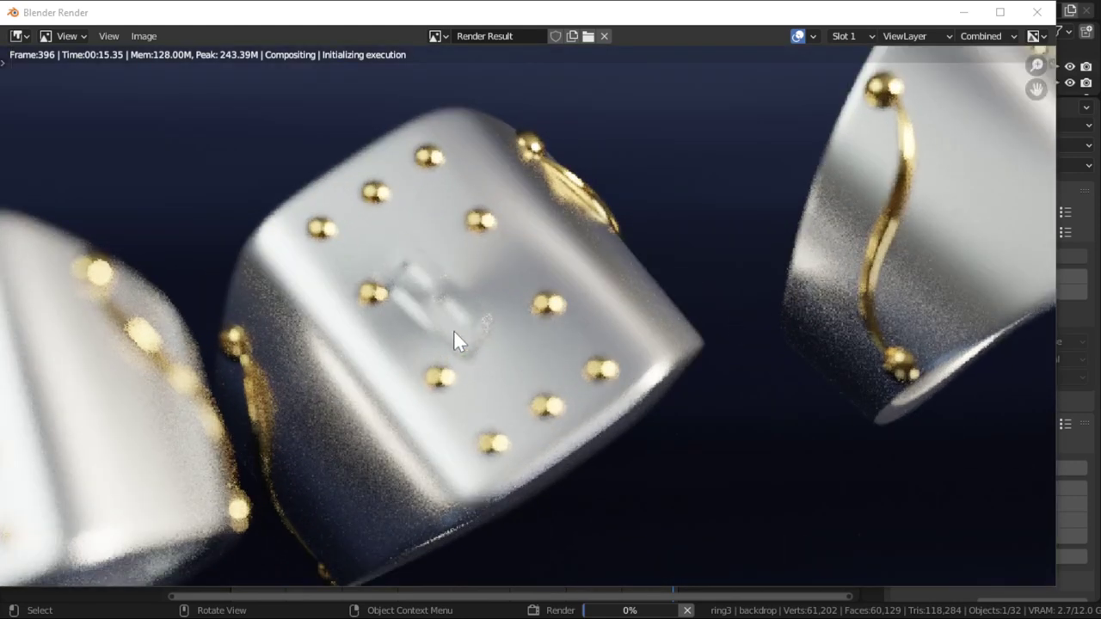
key("Home")
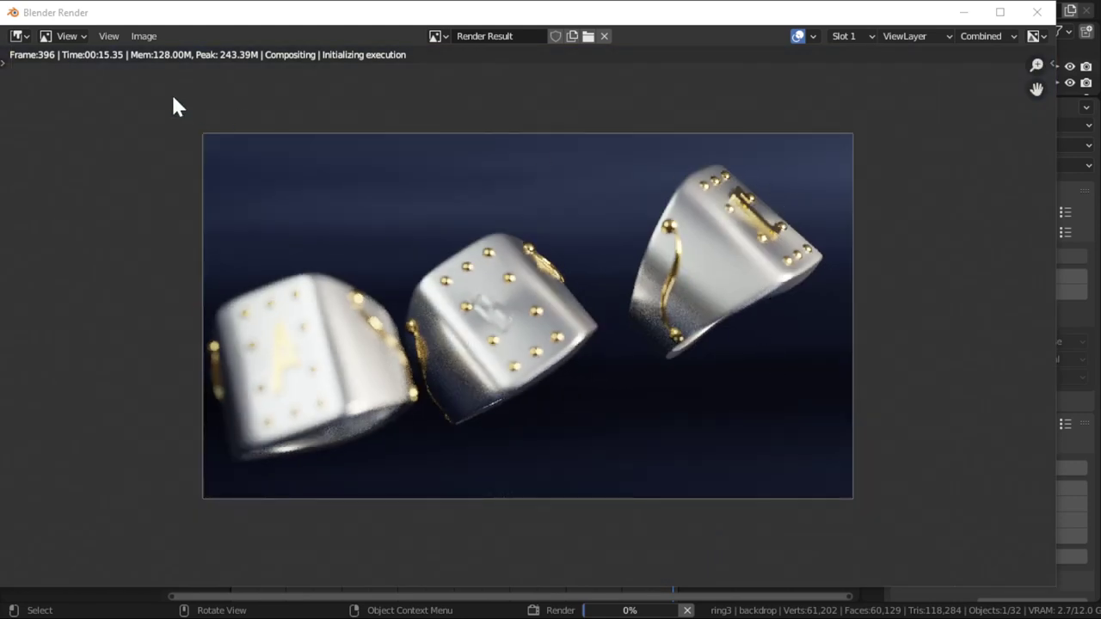
left_click(1036, 12)
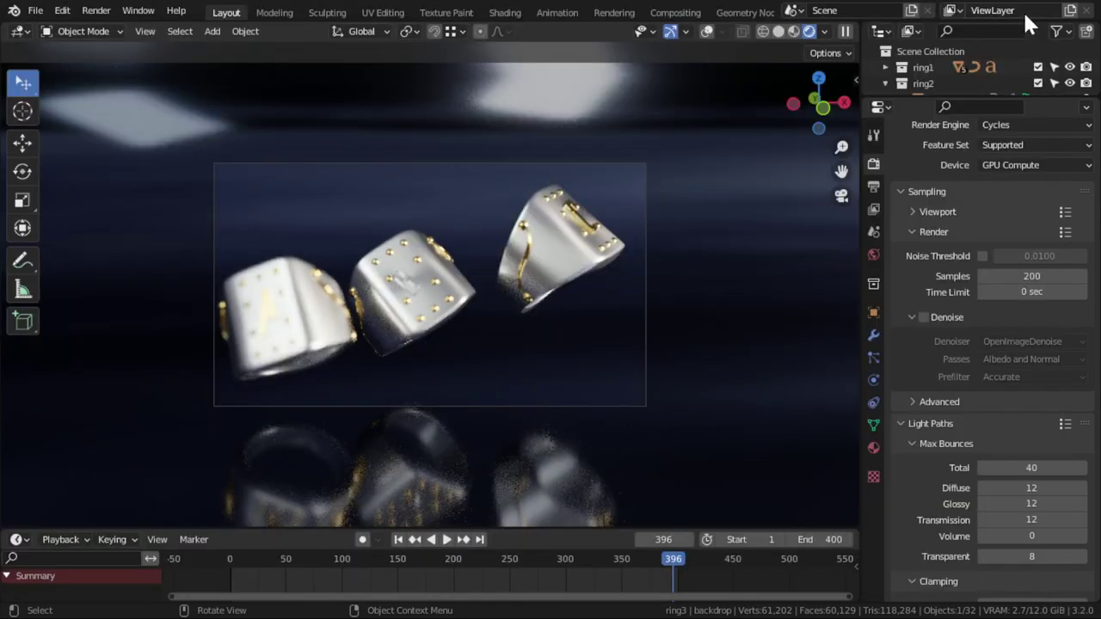
left_click(98, 10)
left_click(127, 91)
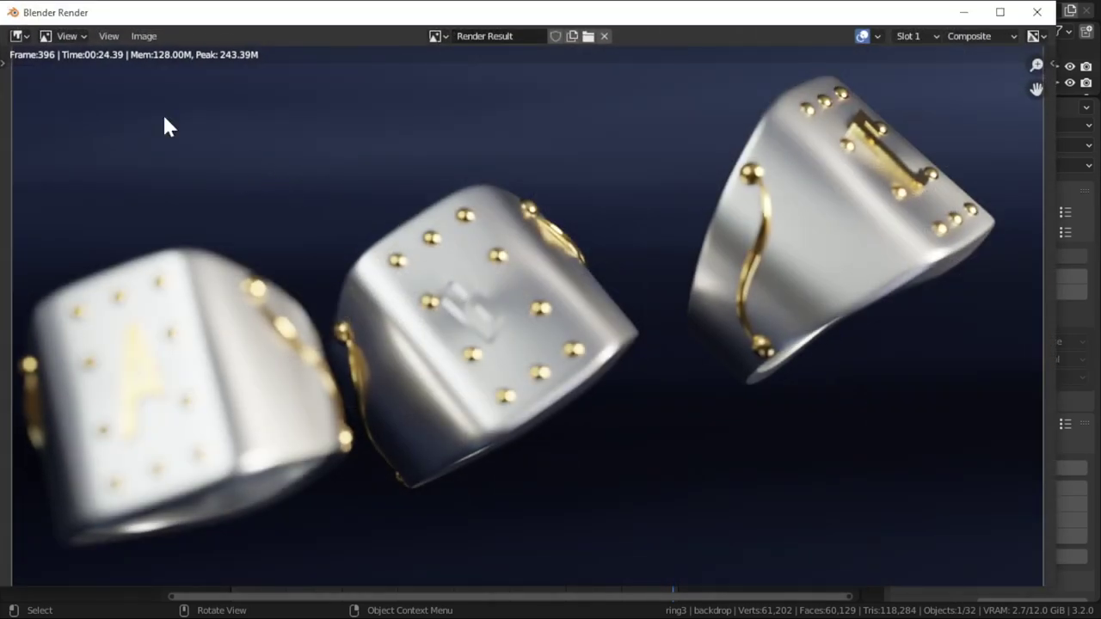
scroll(118, 55, "down", 1)
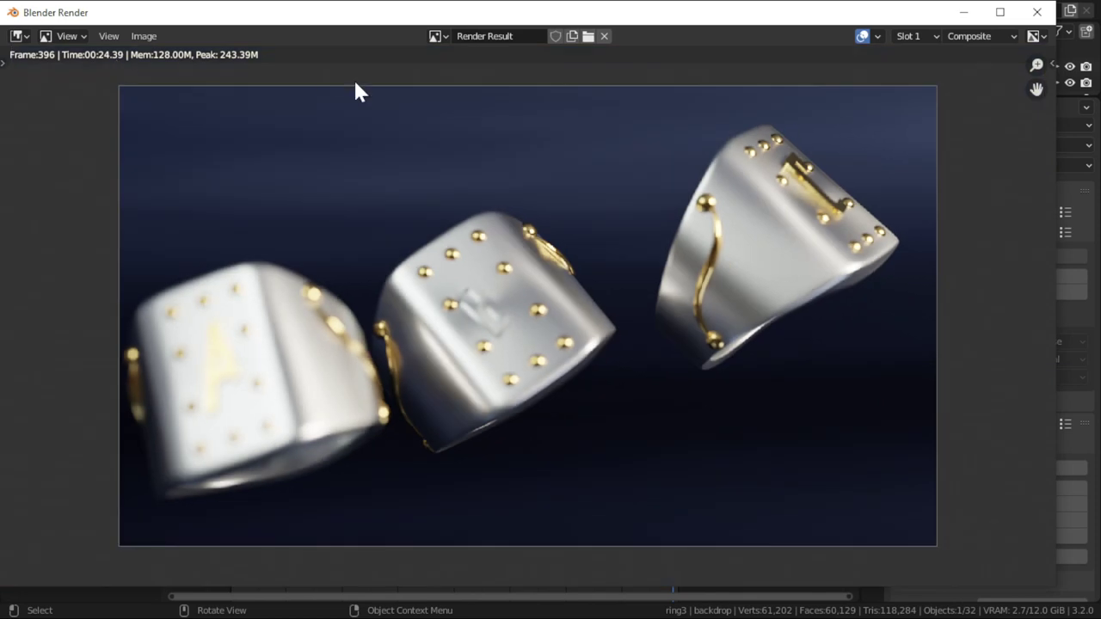
left_click(1036, 12)
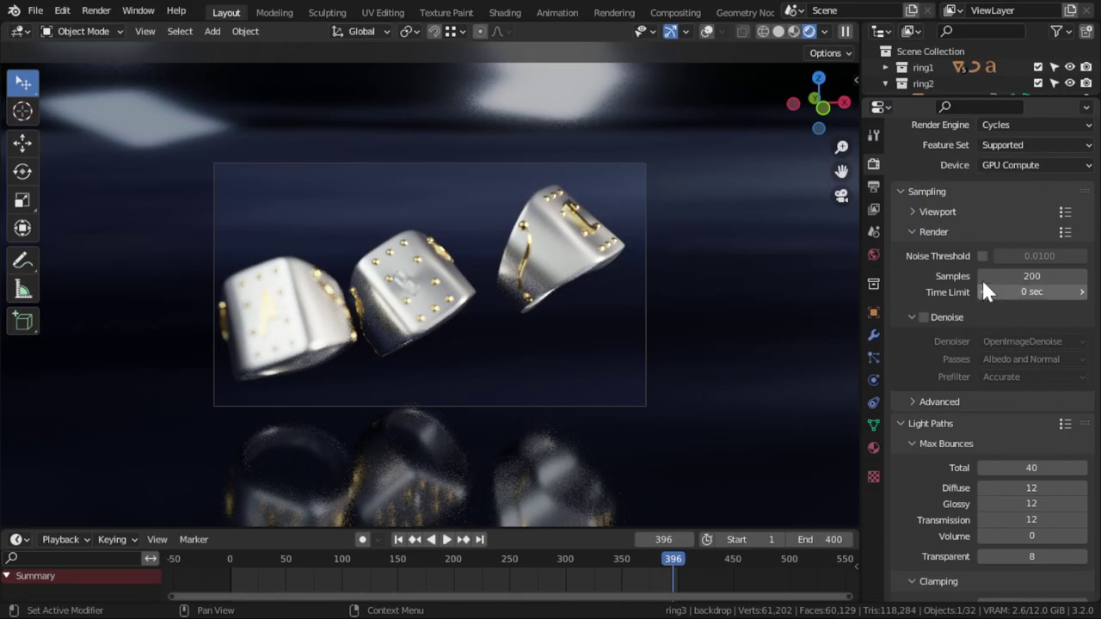
Step: Enable Noise Threshold and set it to 0.1
left_click(983, 256)
left_click(1039, 256)
key("BackSpace")
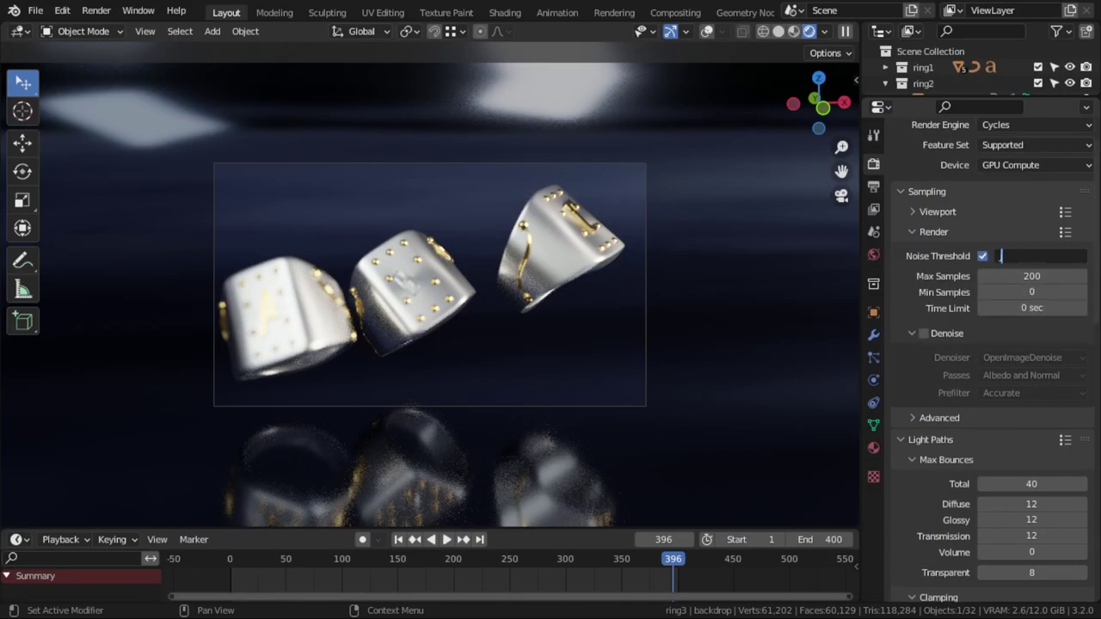
key("Return")
double_click(1040, 256)
type("0.1")
key("Return")
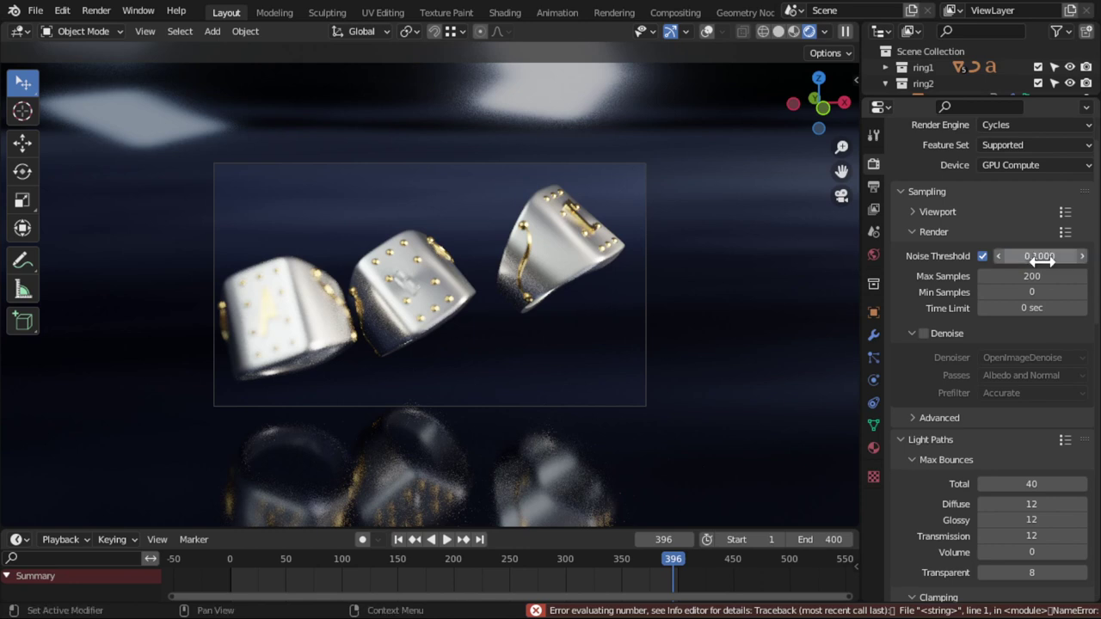
Step: Render frame 396 again and zoom around to inspect the three rings
left_click(95, 11)
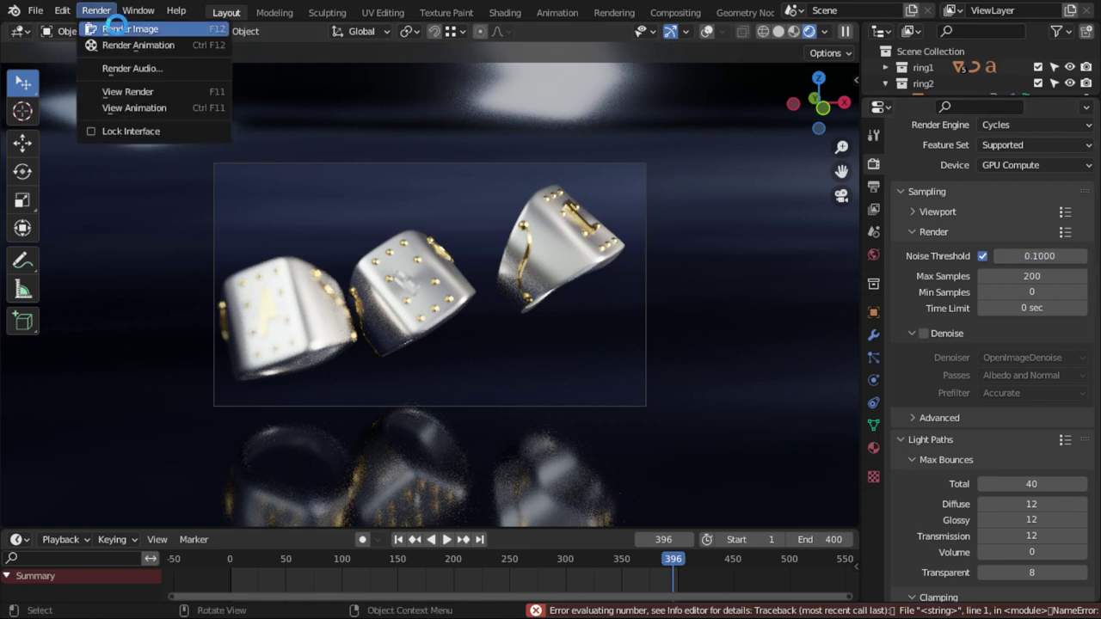
left_click(119, 26)
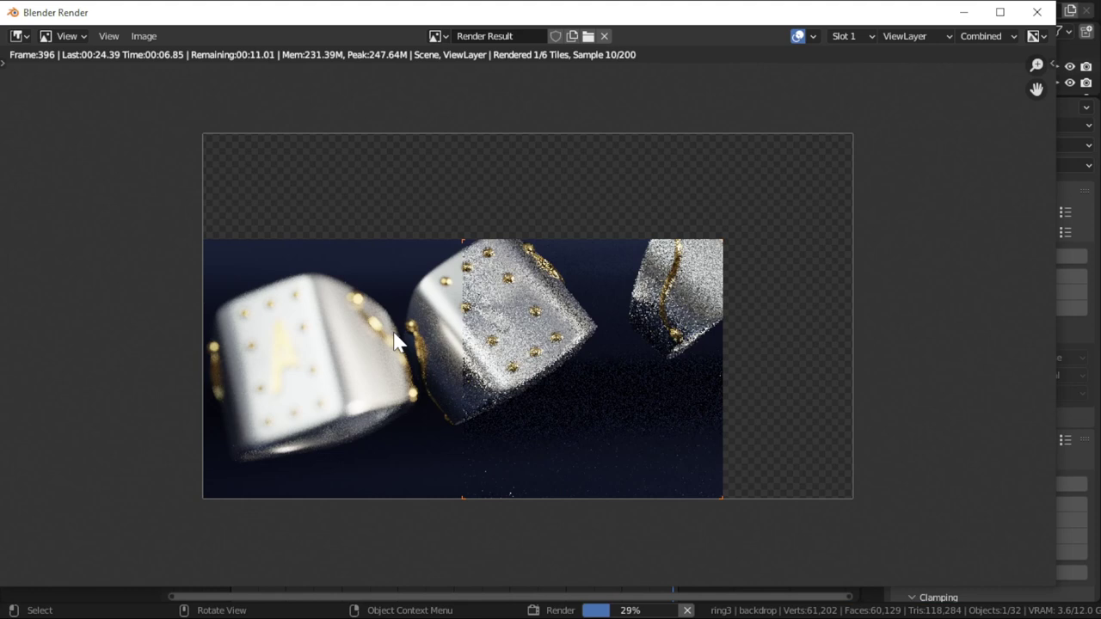
scroll(453, 307, "up", 2)
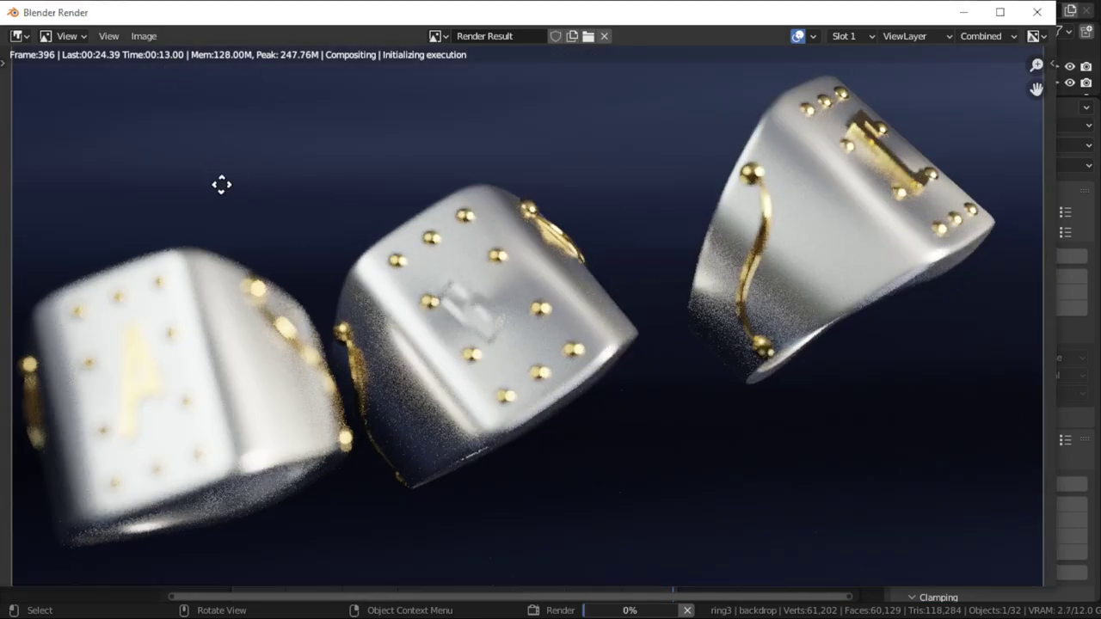
middle_click_drag(221, 184, 251, 180)
scroll(251, 180, "down", 2)
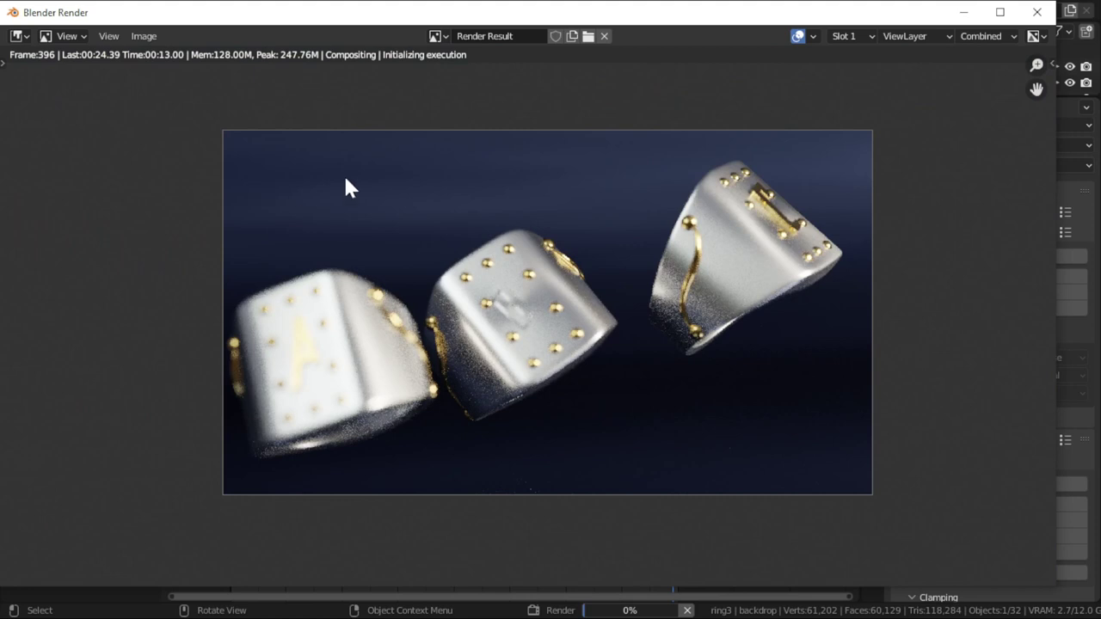
scroll(549, 295, "up", 1)
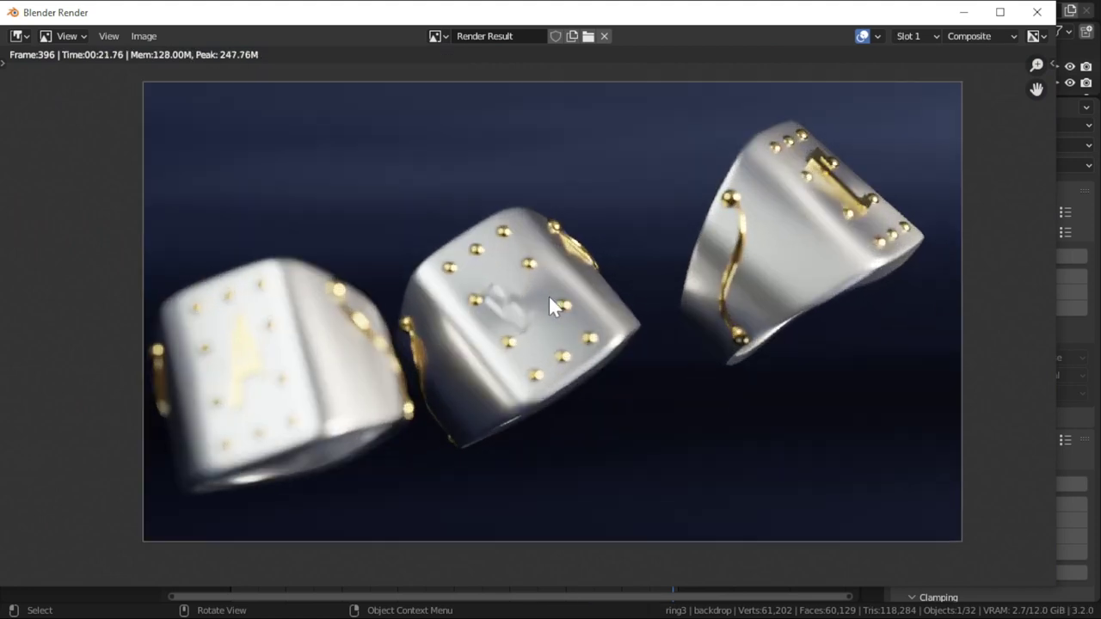
scroll(548, 295, "up", 1)
scroll(549, 298, "down", 2)
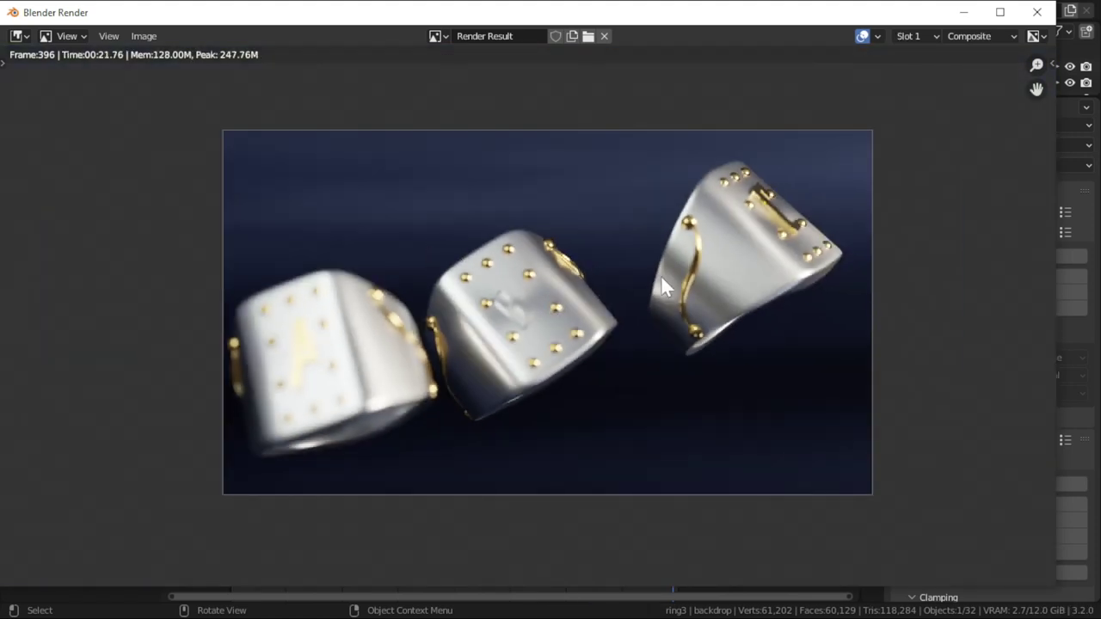
scroll(493, 316, "up", 1)
scroll(493, 315, "up", 1)
scroll(491, 306, "down", 3)
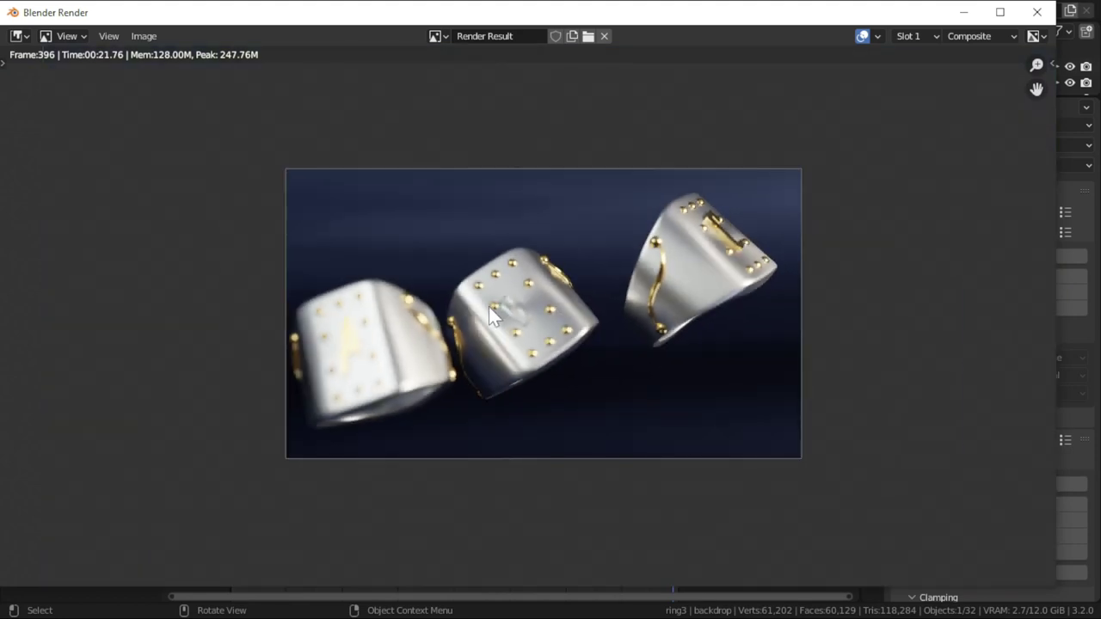
Step: Close the render window and enable Denoise, keeping OpenImageDenoise as the denoiser
left_click(1036, 12)
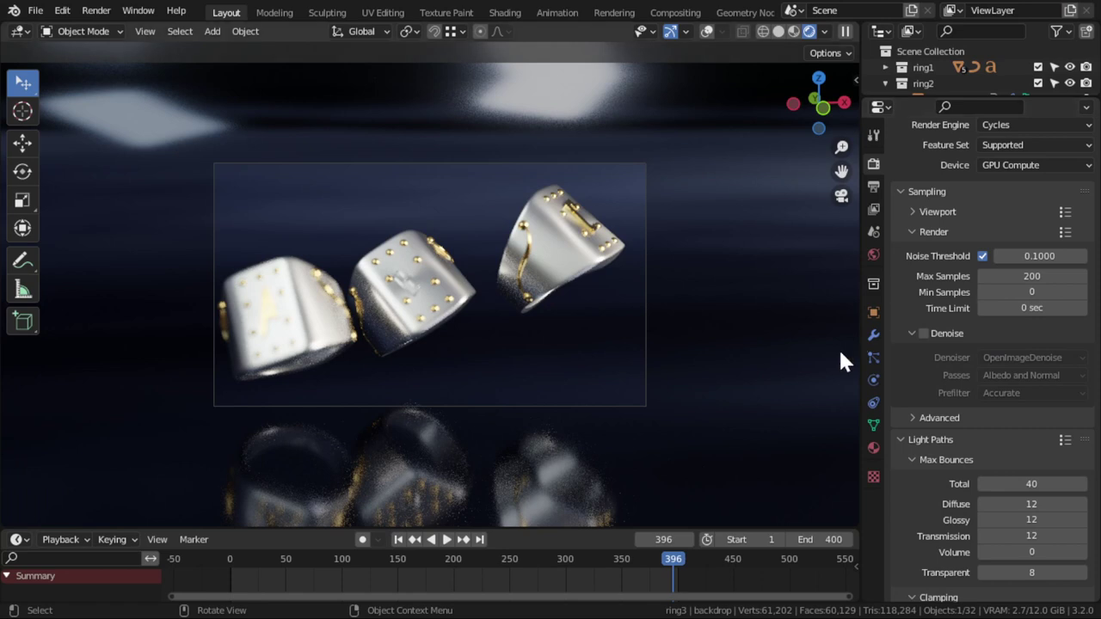
left_click(923, 338)
left_click(1027, 358)
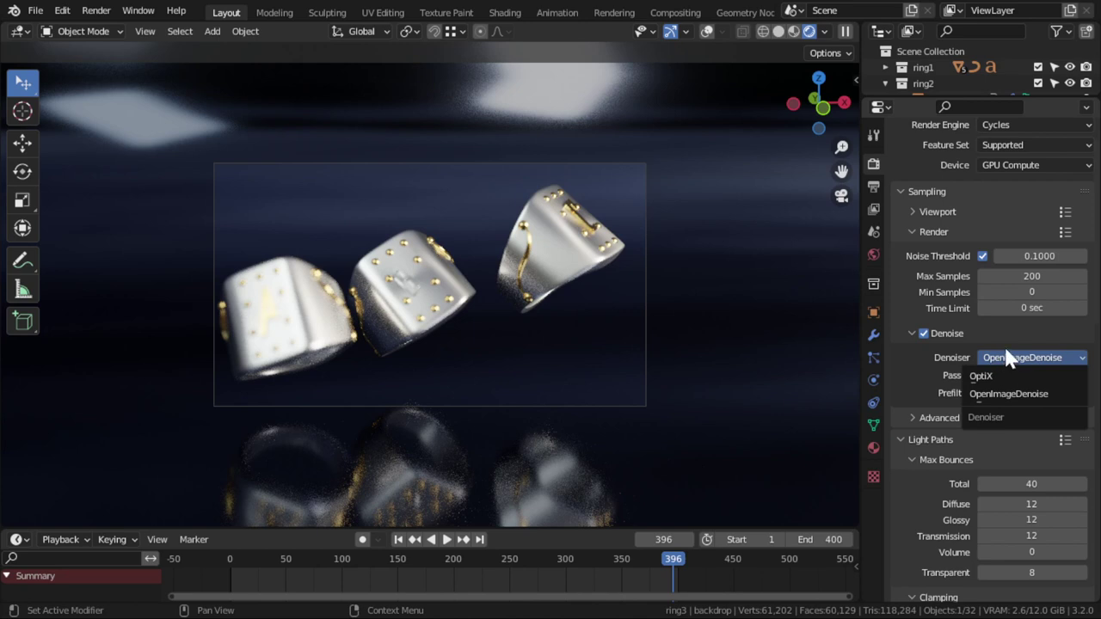
left_click(1030, 359)
left_click(1023, 362)
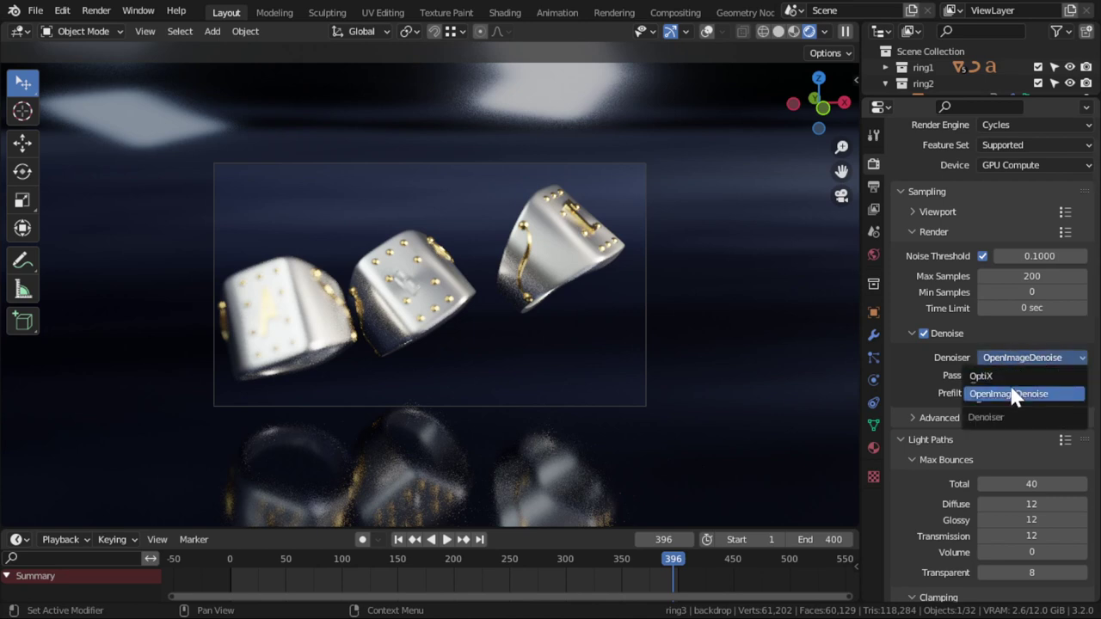
left_click(990, 336)
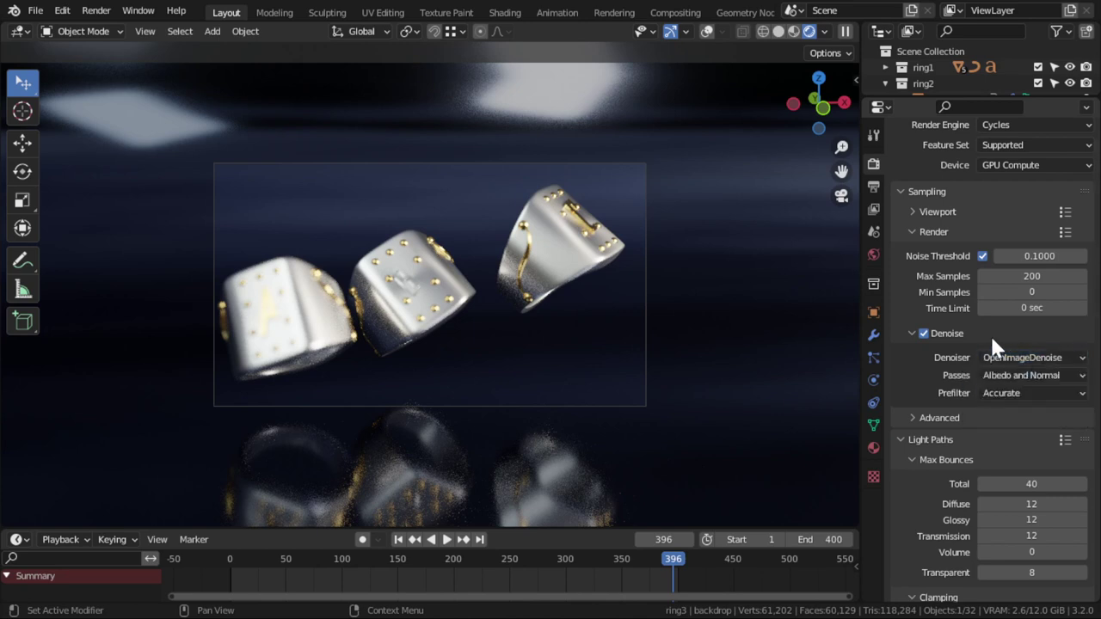
left_click(1002, 352)
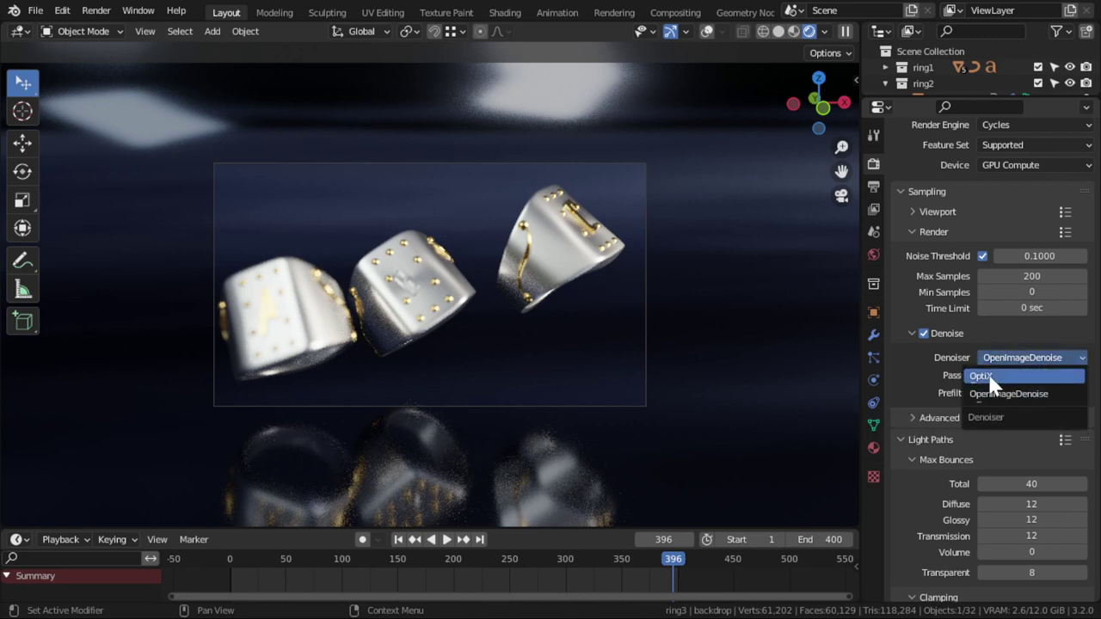
left_click(985, 339)
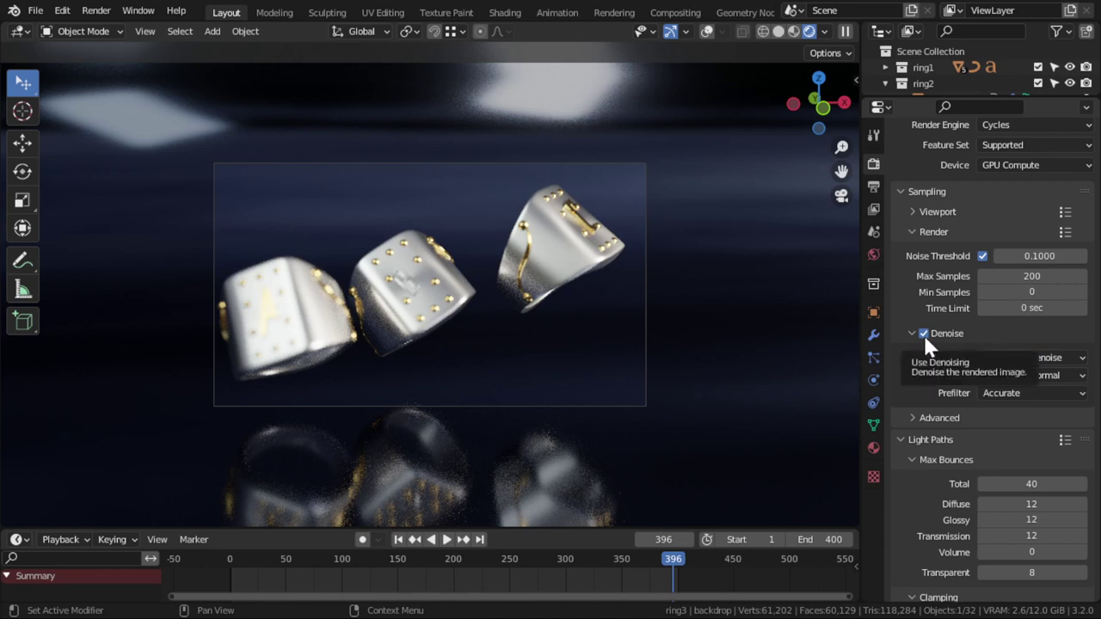
Step: Set Max Samples to 100
left_click(1011, 276)
type("12")
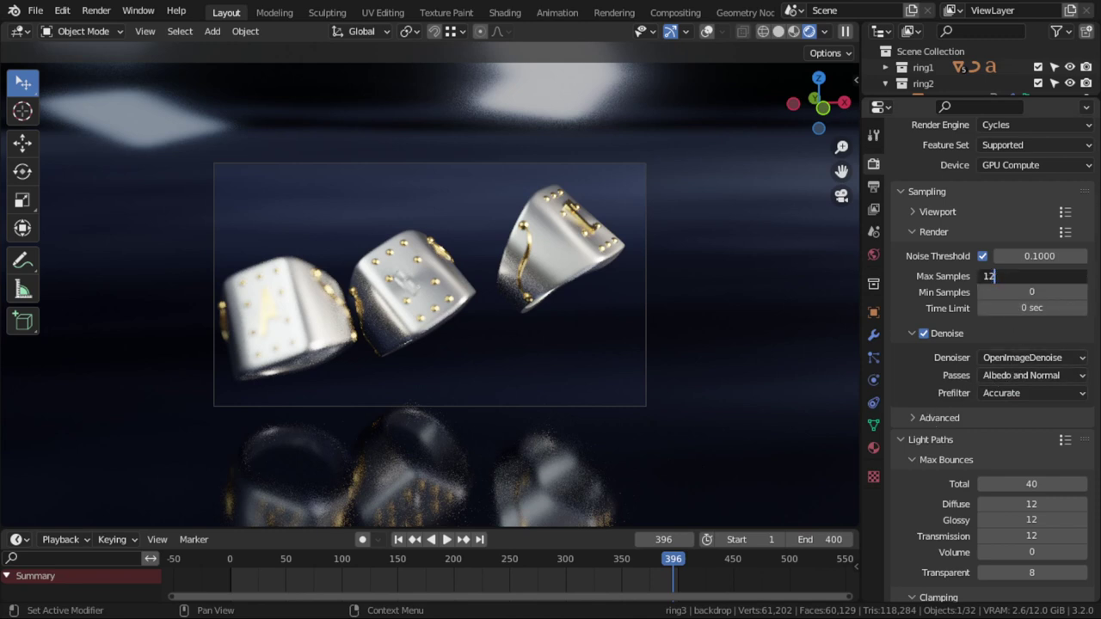
key("BackSpace")
type("00")
key("Return")
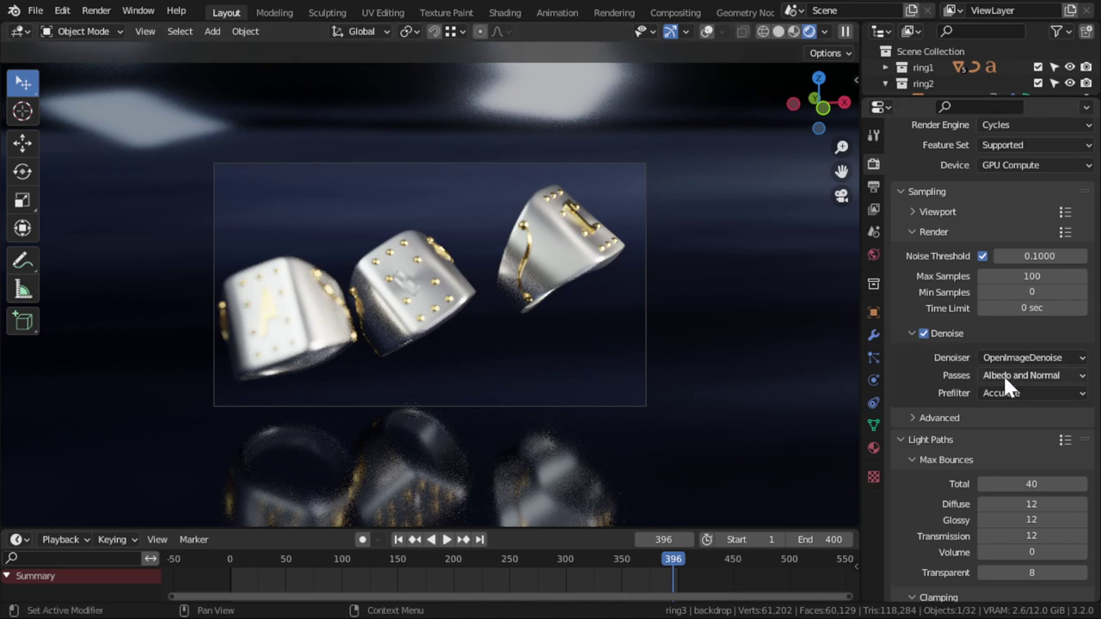
Step: Set Total max bounces to 2
scroll(981, 353, "down", 3)
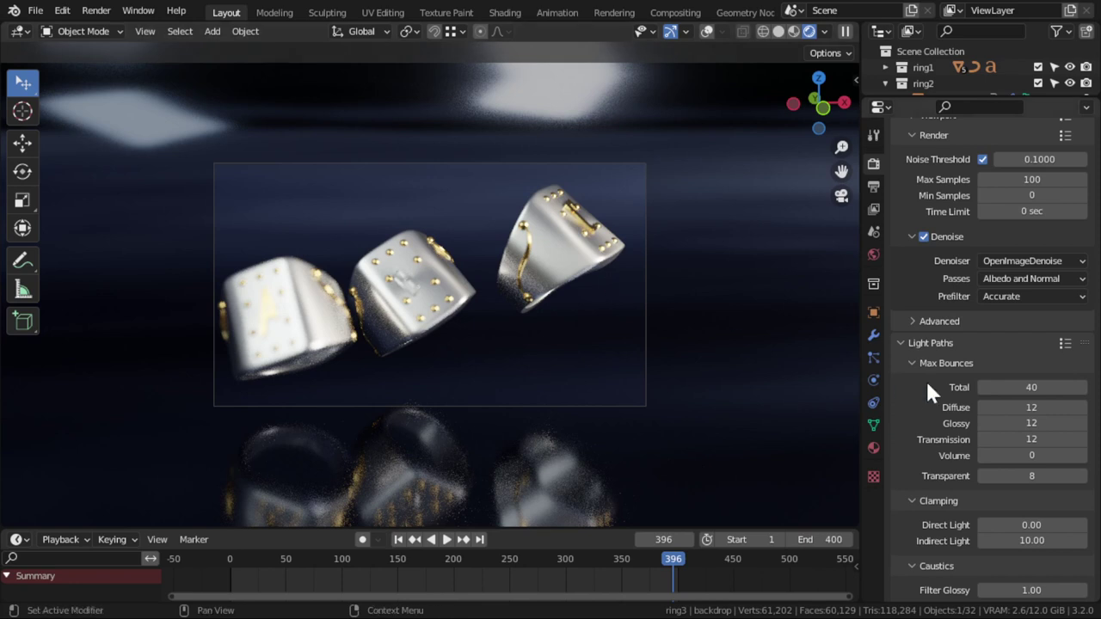
left_click(1035, 387)
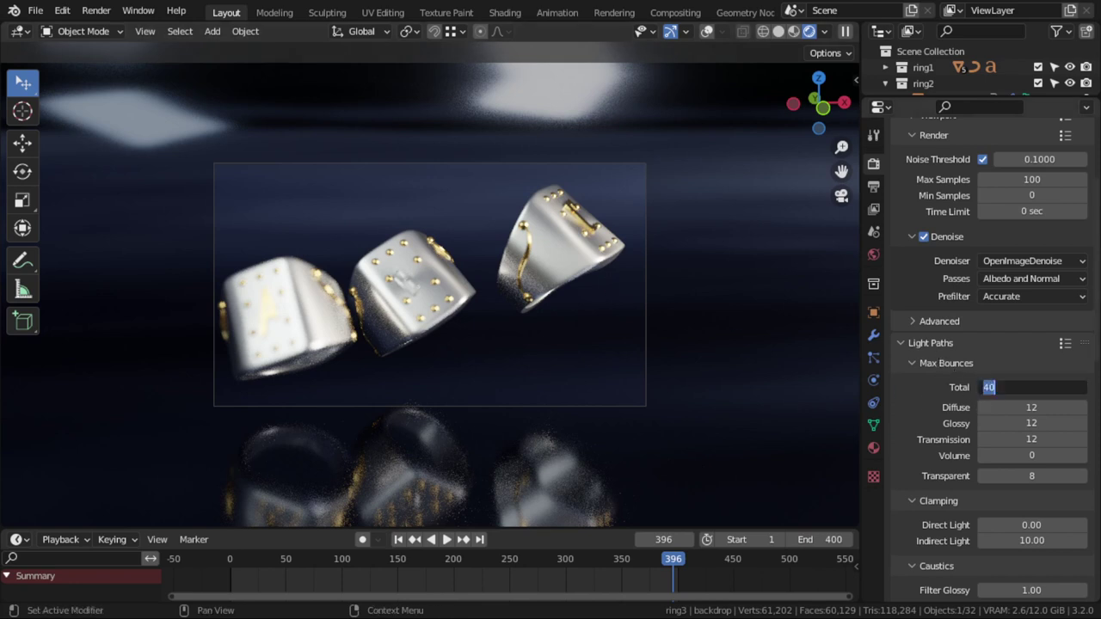
type("12")
key("Return")
left_click(1015, 387)
type("2")
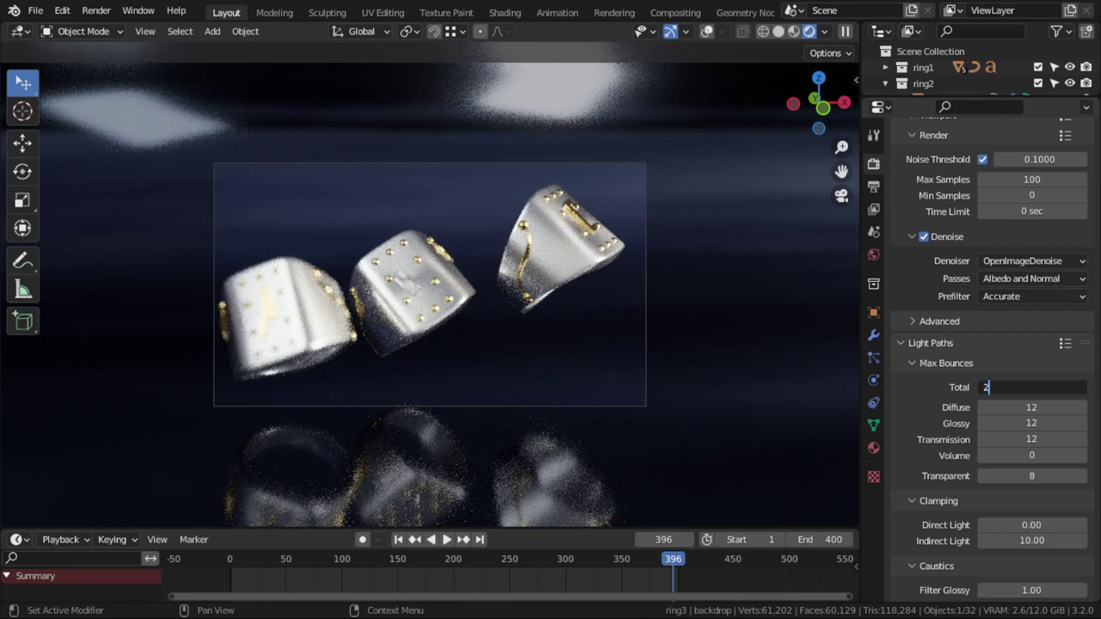
key("Return")
Step: Set Diffuse and Glossy bounces to 2 each
left_click(1032, 406)
type("2")
key("Return")
left_click(1032, 423)
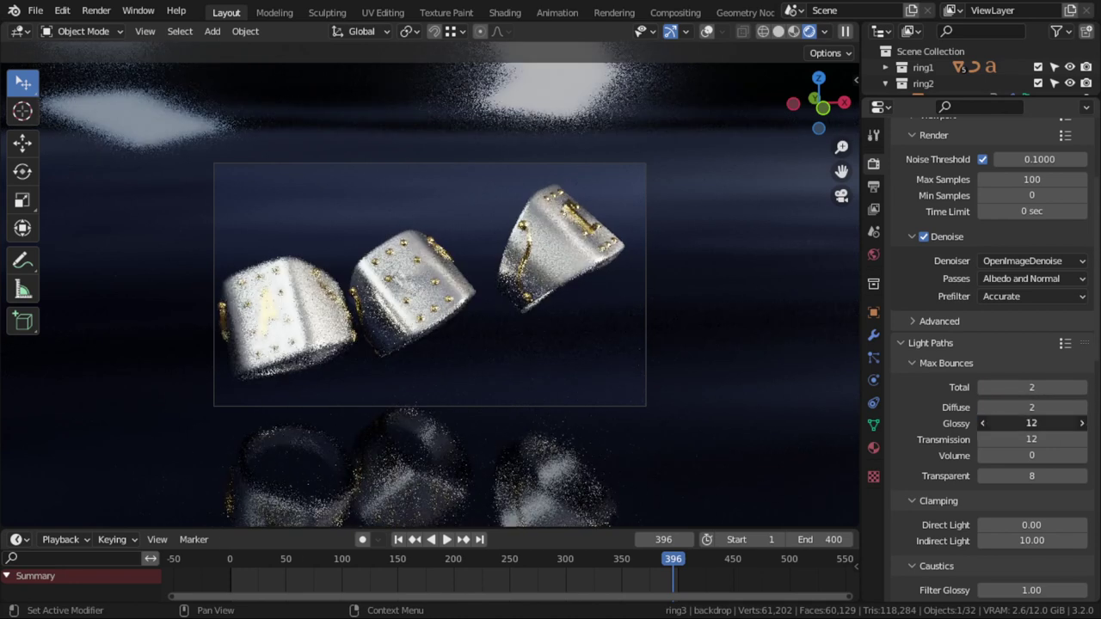
type("2")
key("Return")
left_click(1035, 434)
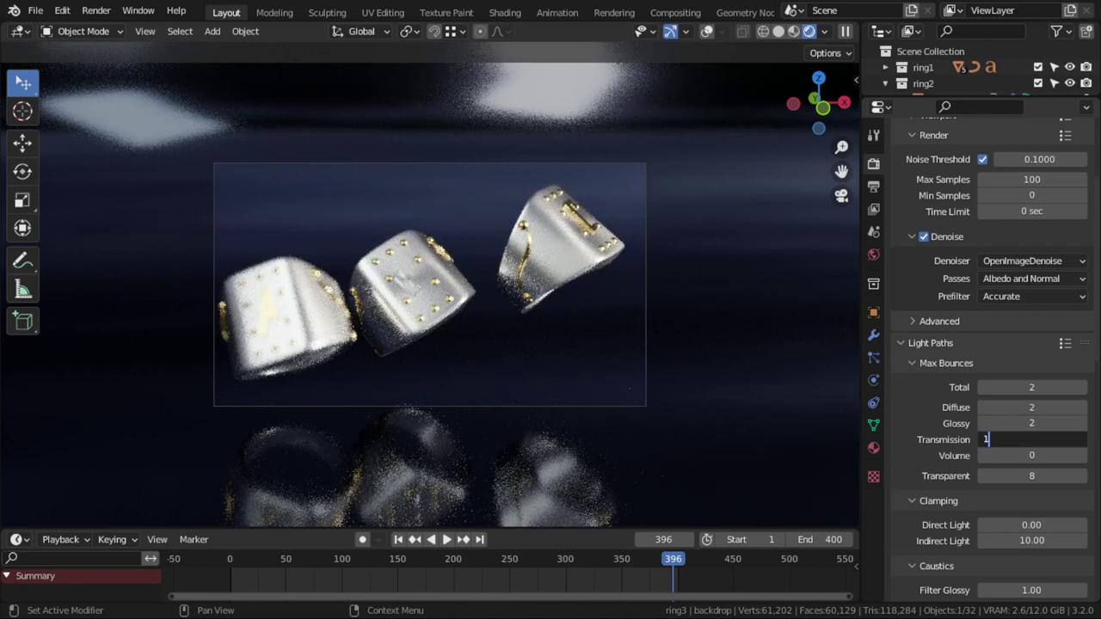
Step: Set Transmission bounces to 5, render frame 396, then close the finished render
type("1")
type("5")
key("Return")
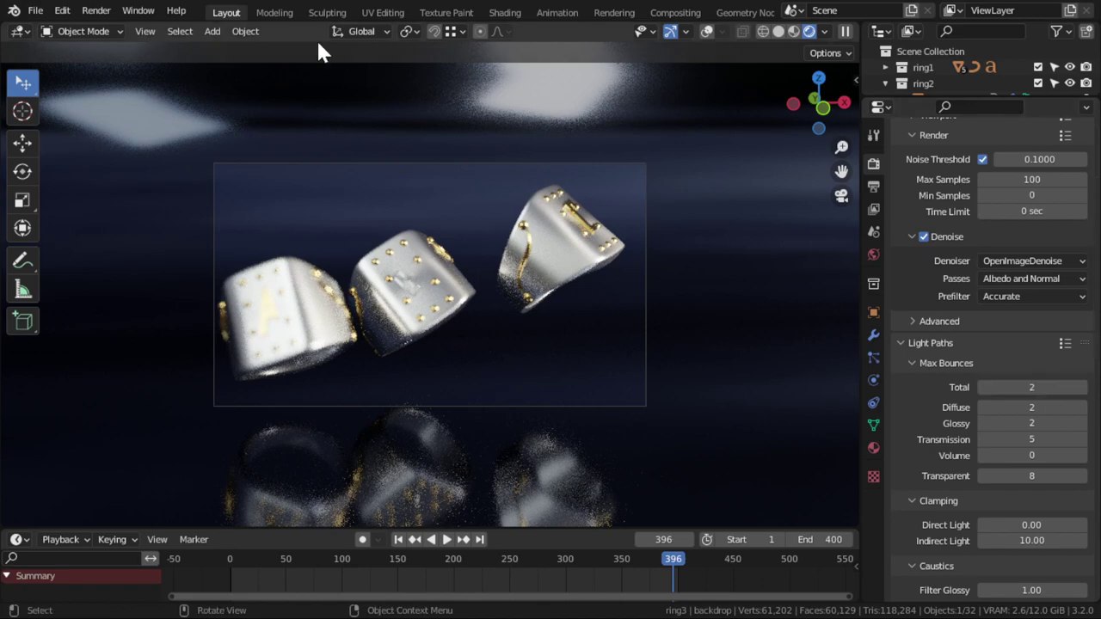
left_click(109, 11)
left_click(120, 29)
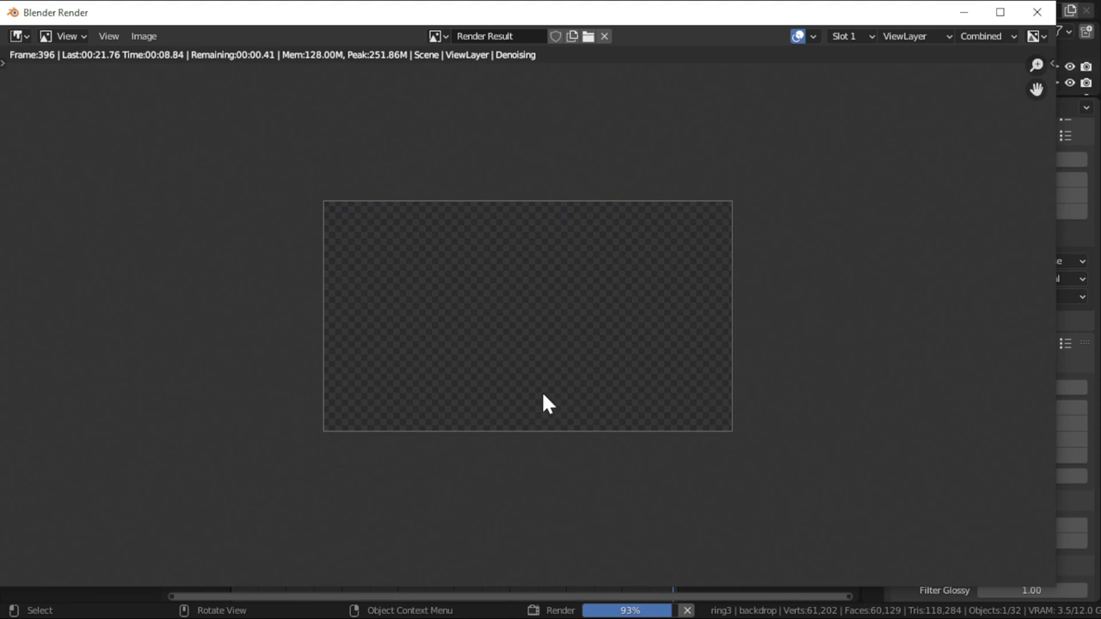
scroll(481, 350, "up", 1)
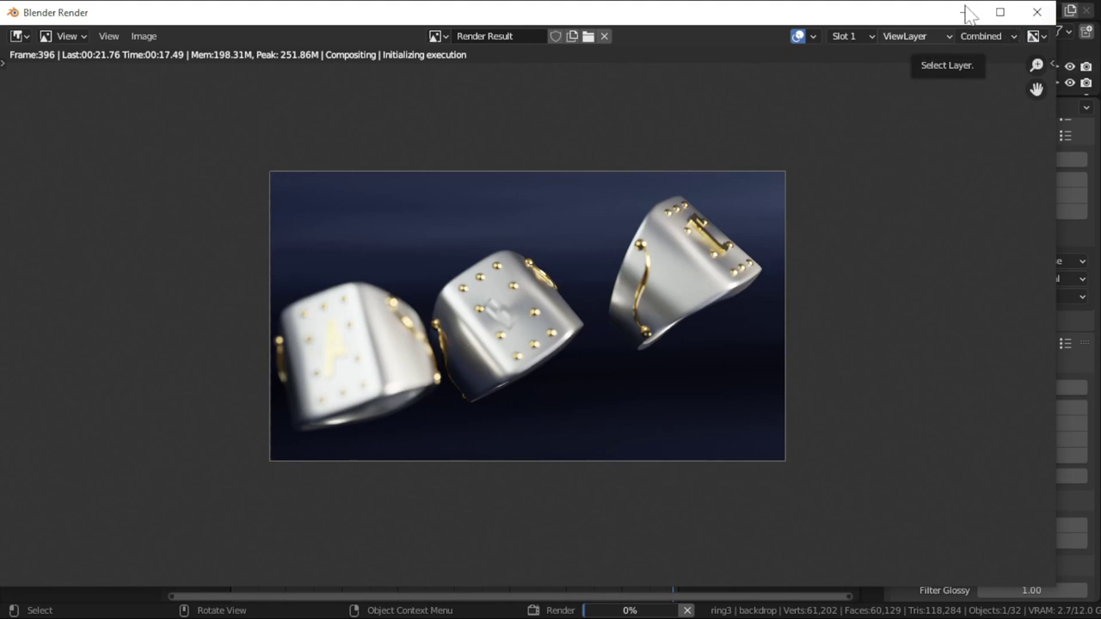
key("Escape")
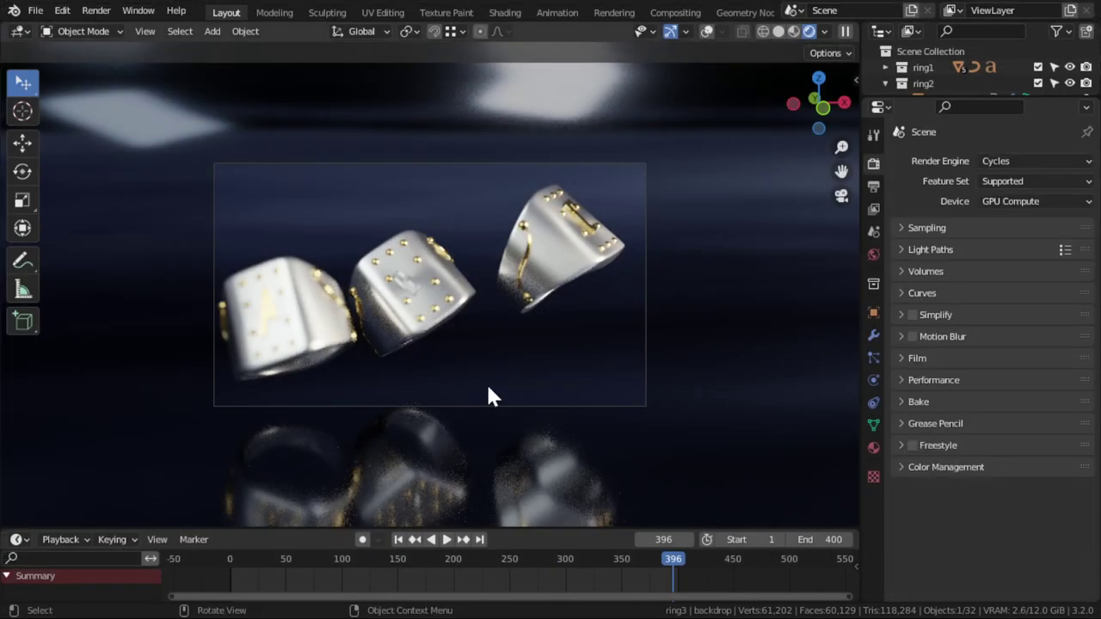
Step: Leave camera view, select a ring, enable Overlays and tilt the view
key("KP_0")
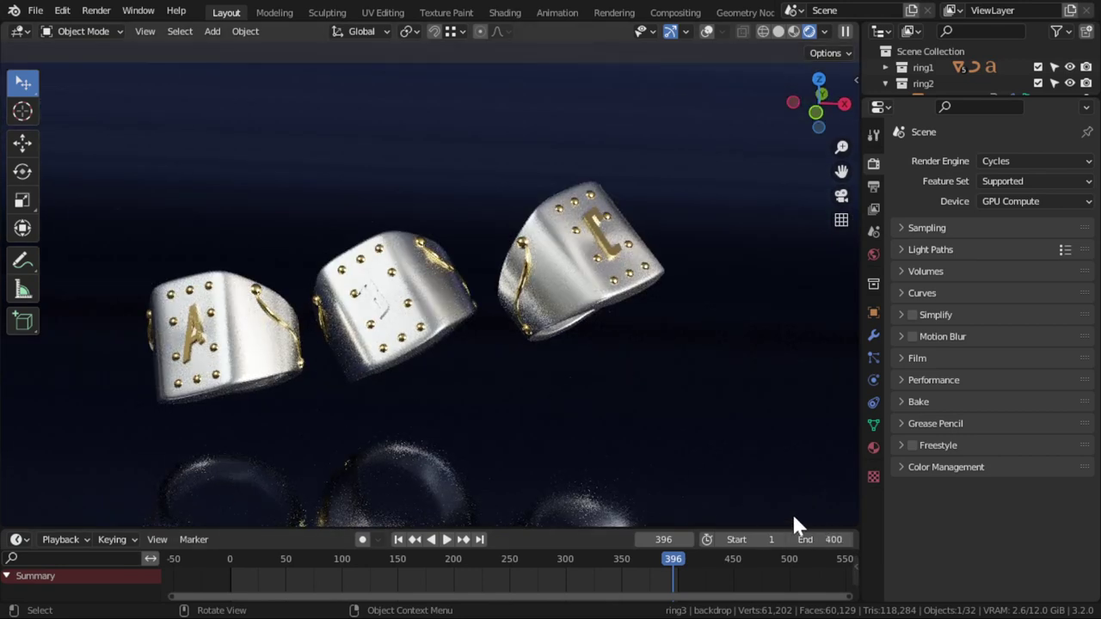
left_click(576, 276)
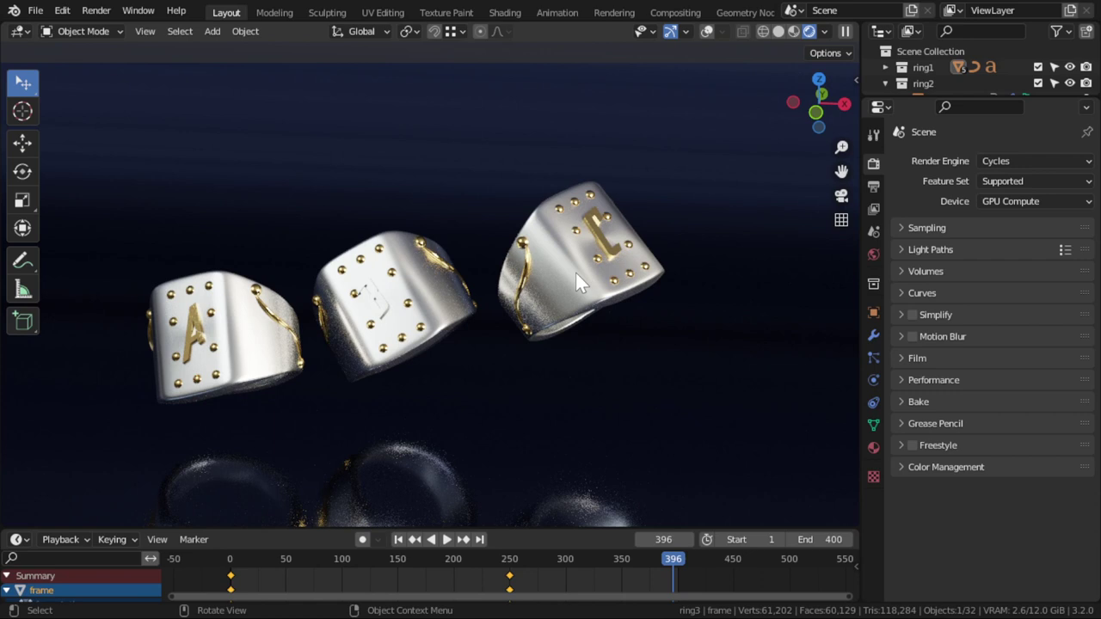
left_click(706, 31)
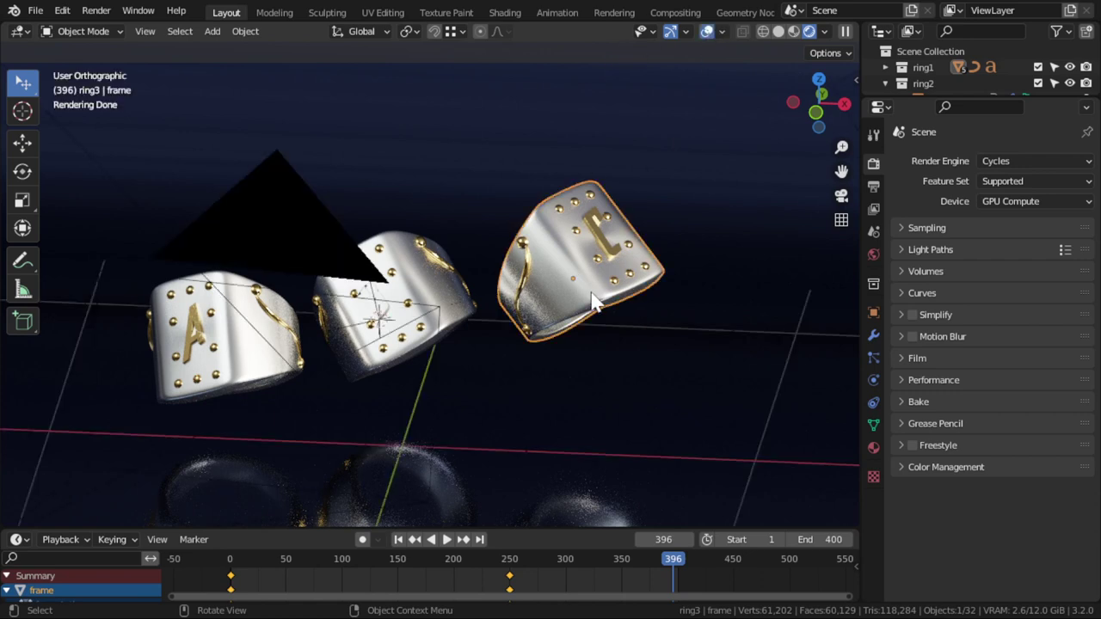
middle_click_drag(593, 301, 568, 325)
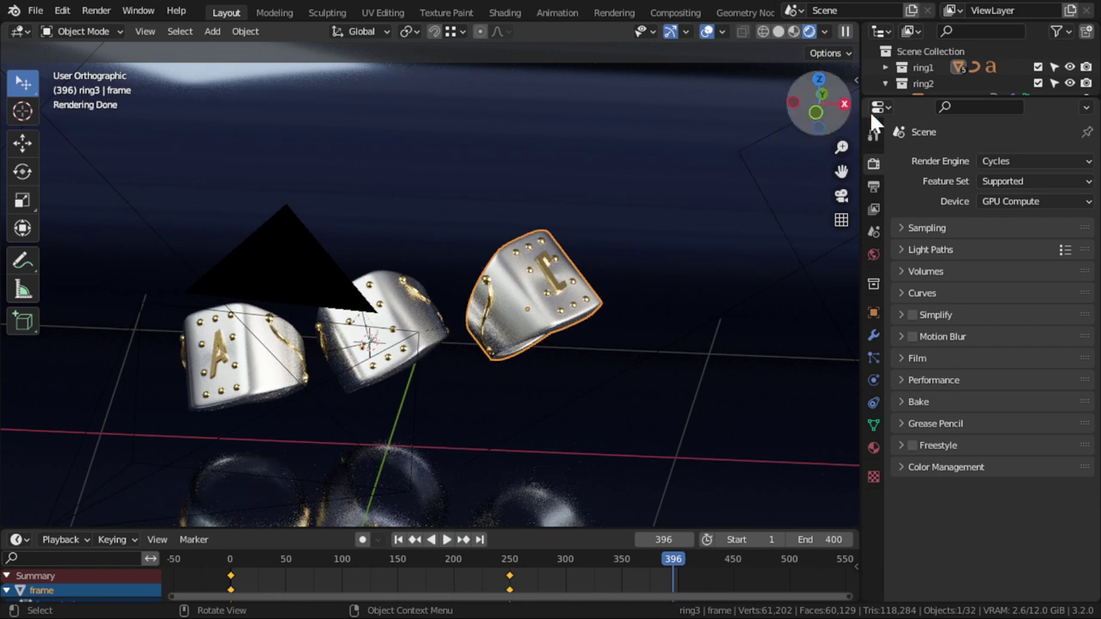
Step: Enlarge the outliner and collapse the ring2 and ring3 collections
left_click_drag(935, 96, 935, 168)
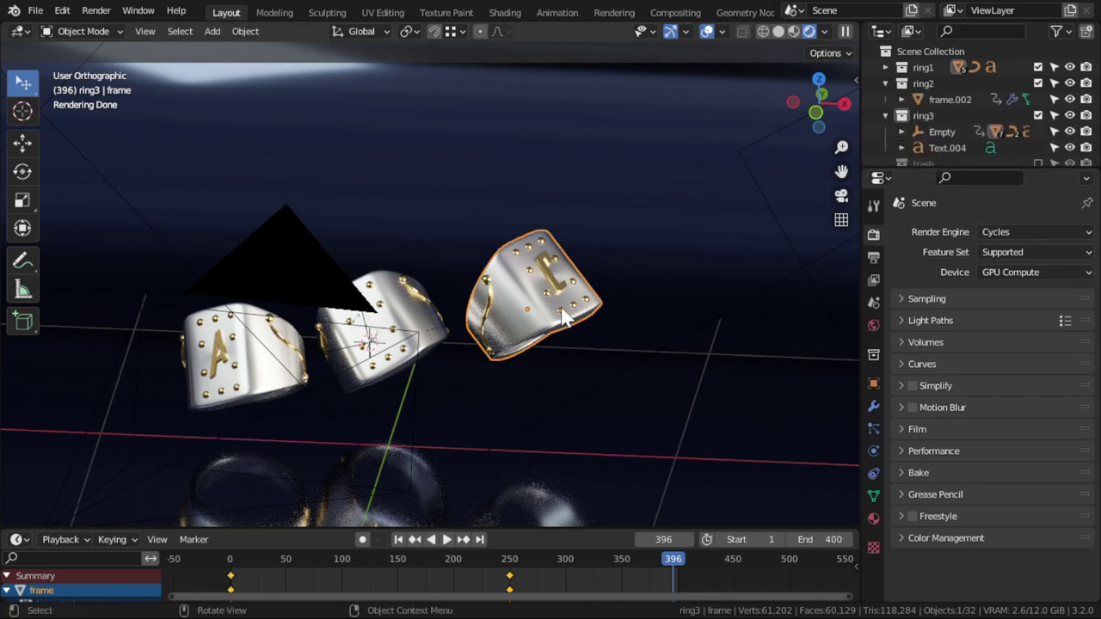
left_click(885, 116)
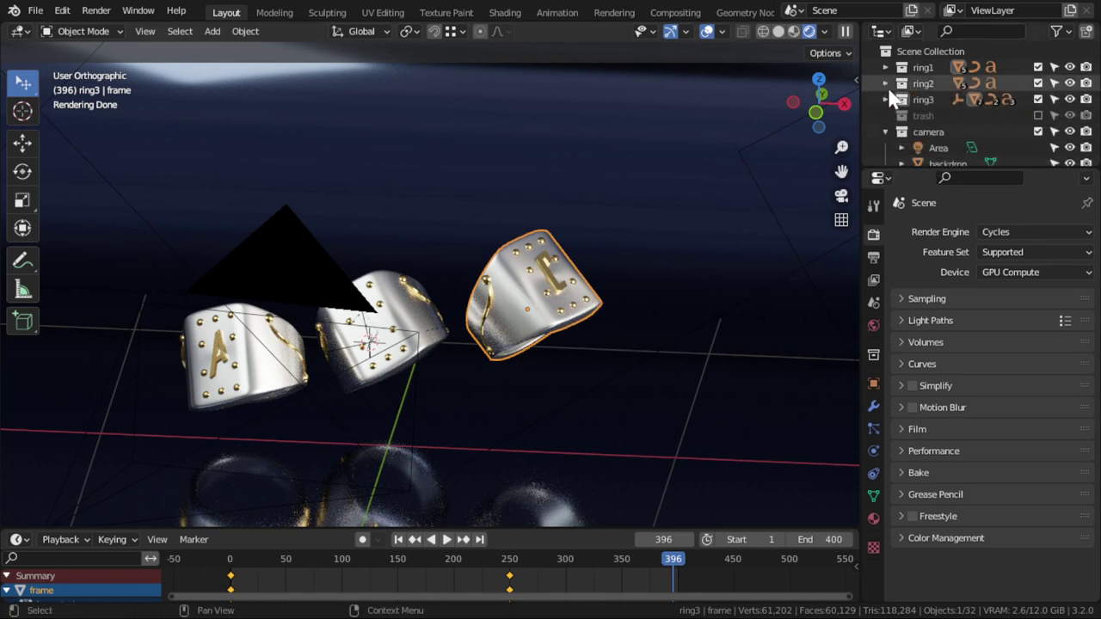
left_click(885, 83)
left_click(884, 99)
left_click(884, 99)
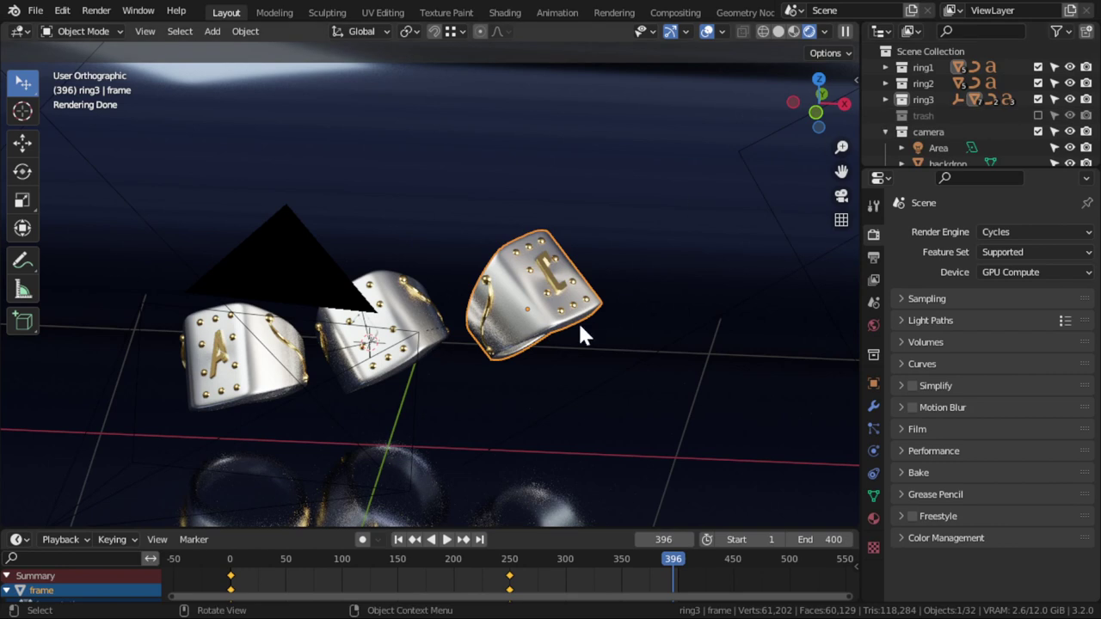
Step: Add a ring1 collection instance and place it right of the row
key("shift+a")
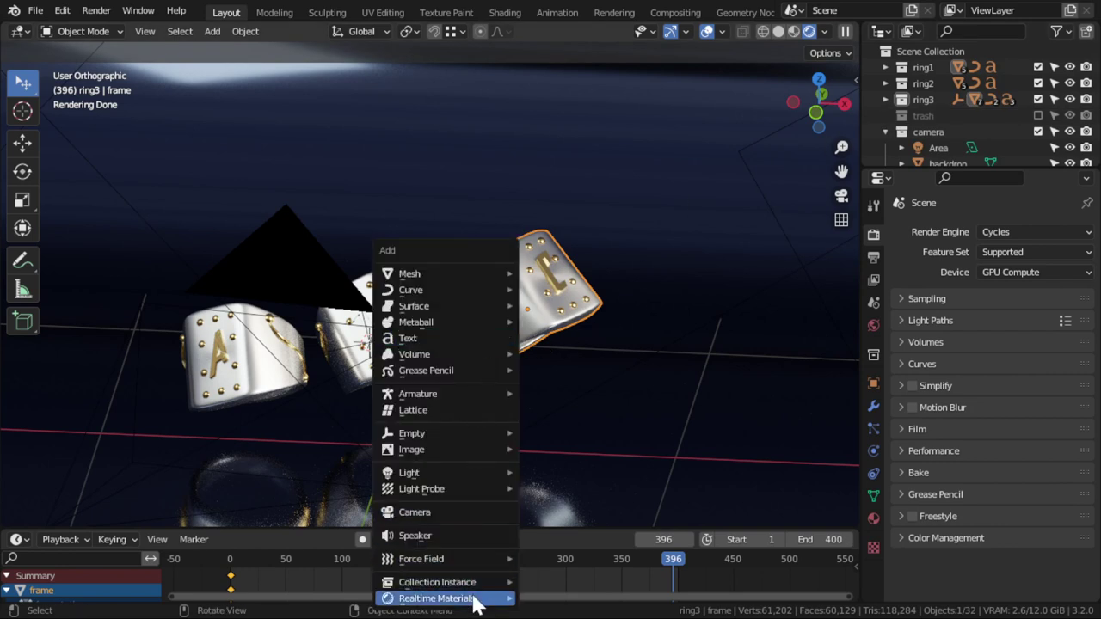
mouse_move(436, 582)
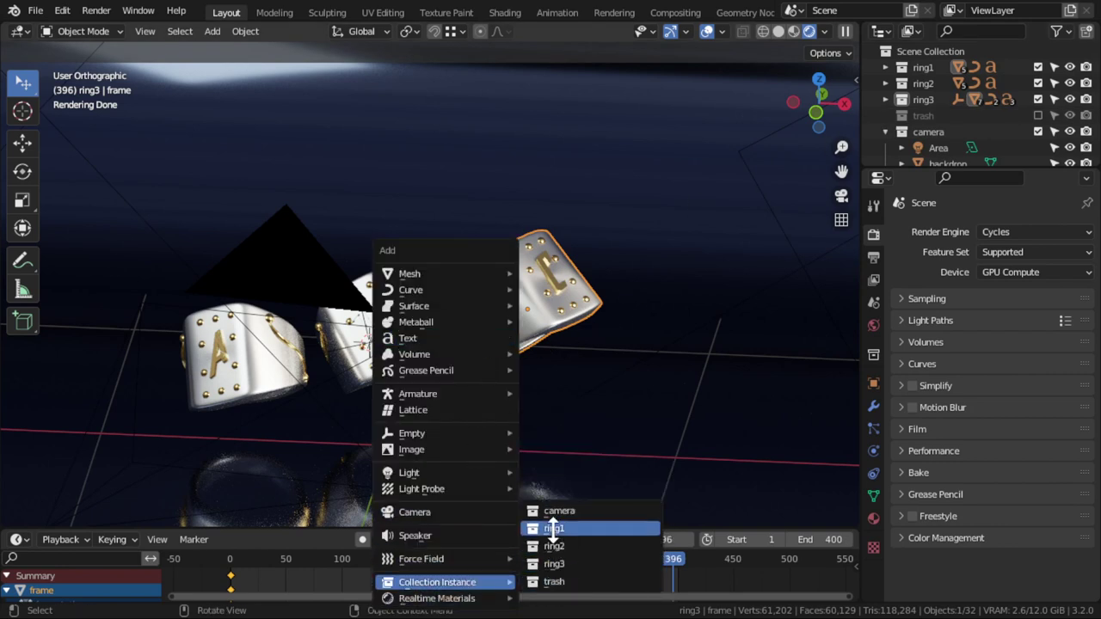
left_click(555, 527)
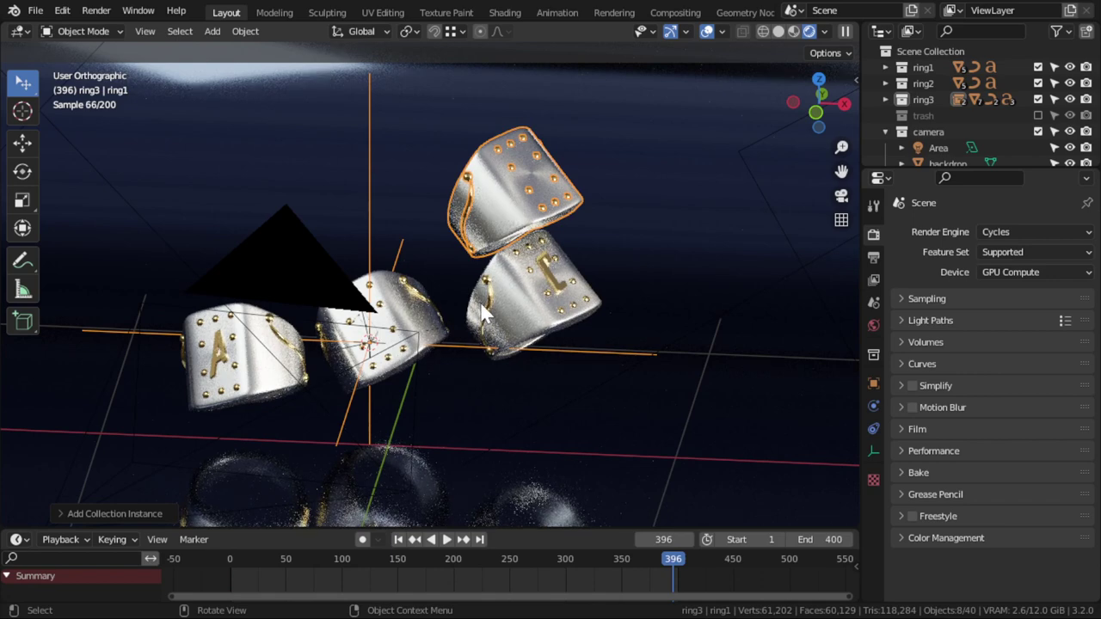
key("g")
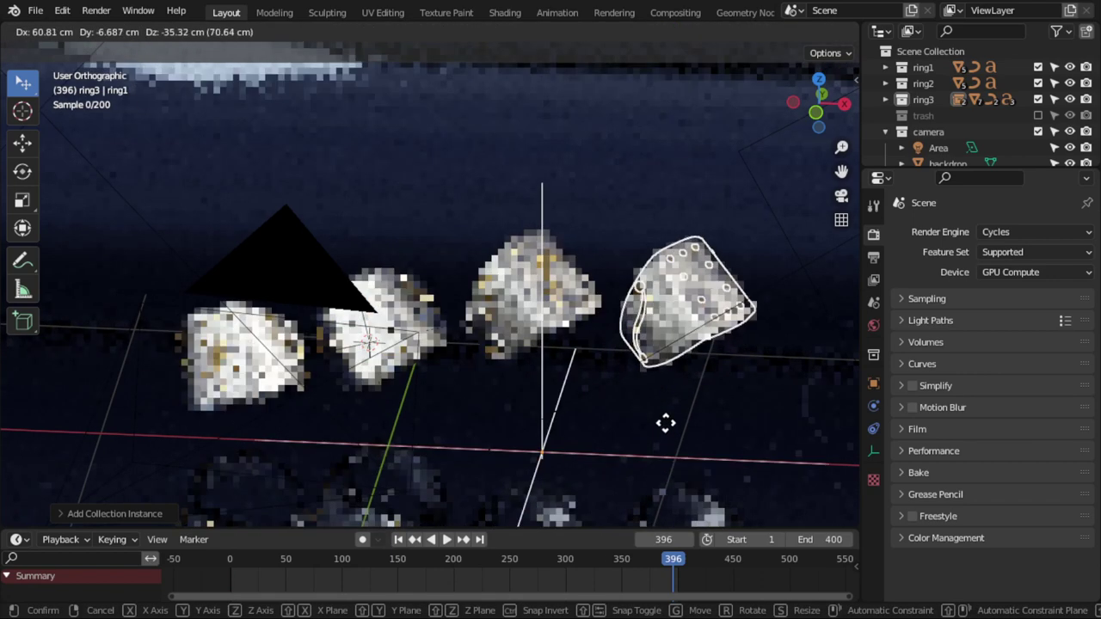
left_click(662, 404)
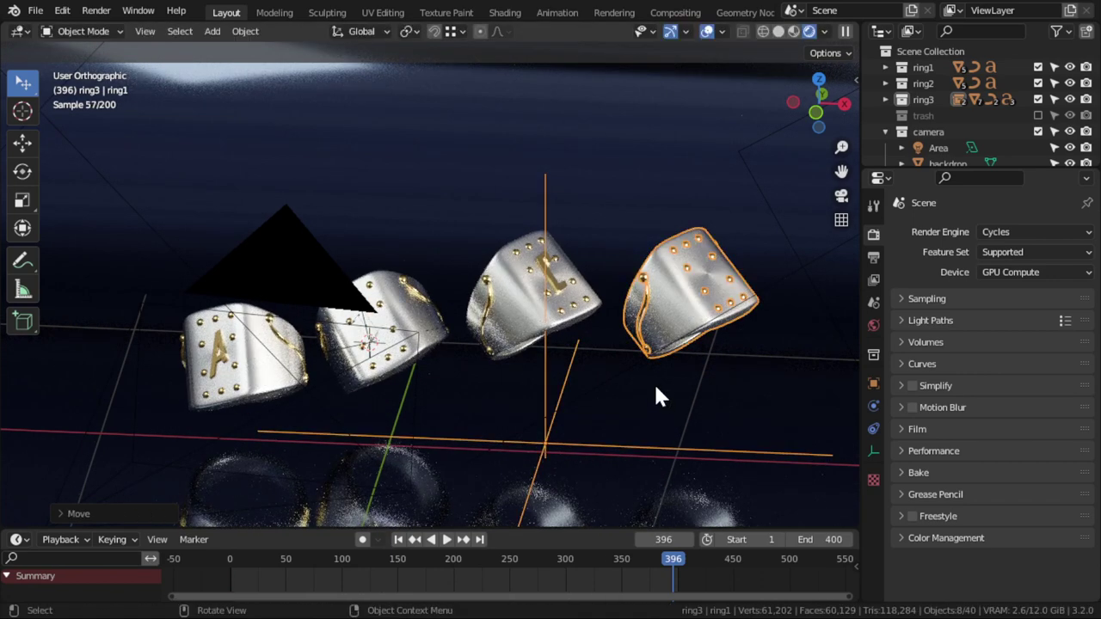
Step: Duplicate the new ring along X further right in the row
scroll(649, 391, "down", 3)
key("shift+d")
key("x")
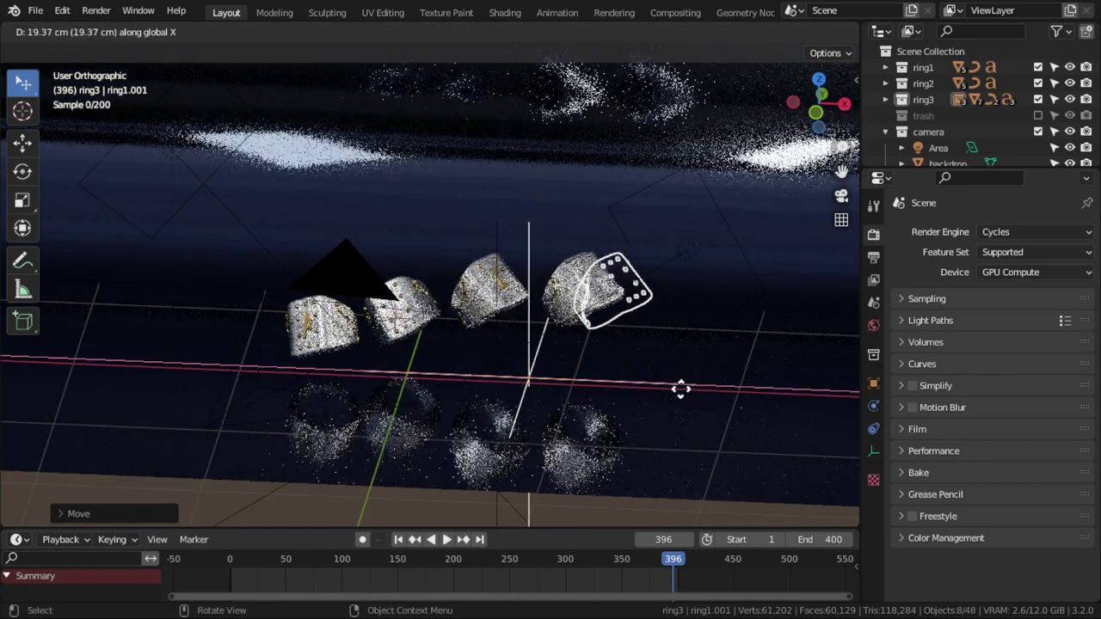
left_click(736, 389)
scroll(677, 369, "up", 2)
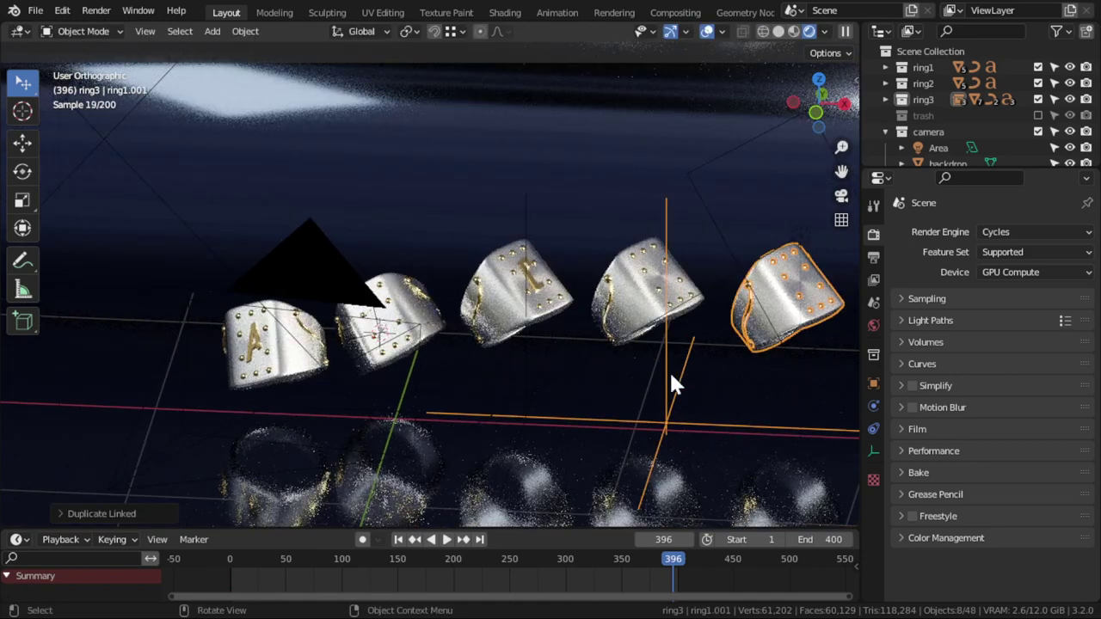
Step: Make a linked duplicate of ring A along X to its left
left_click(456, 385)
left_click(295, 372)
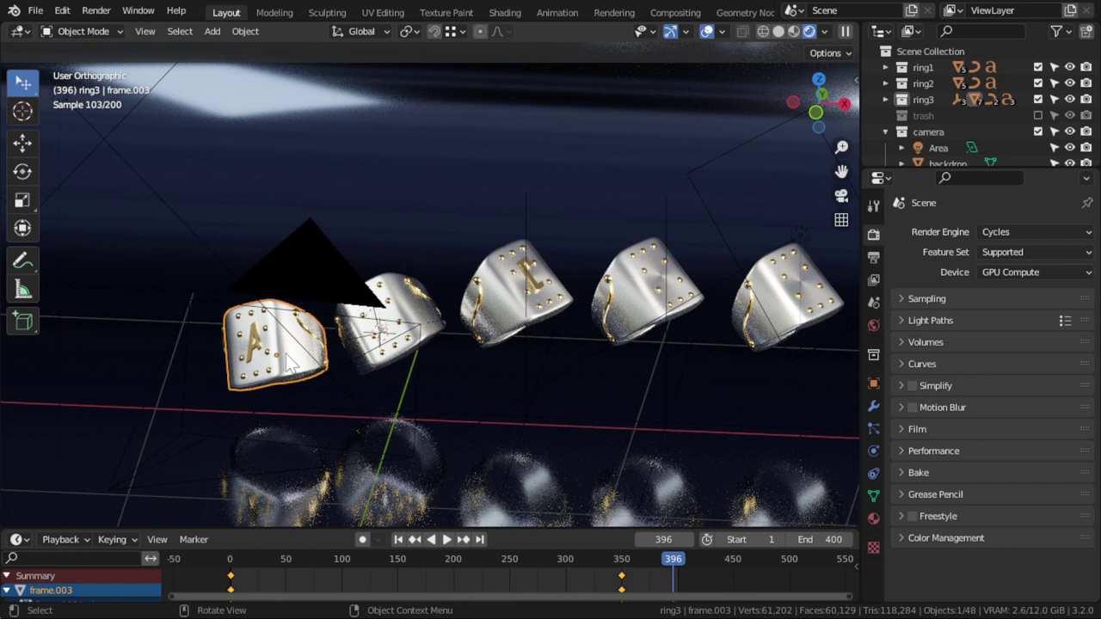
key("alt+d")
key("x")
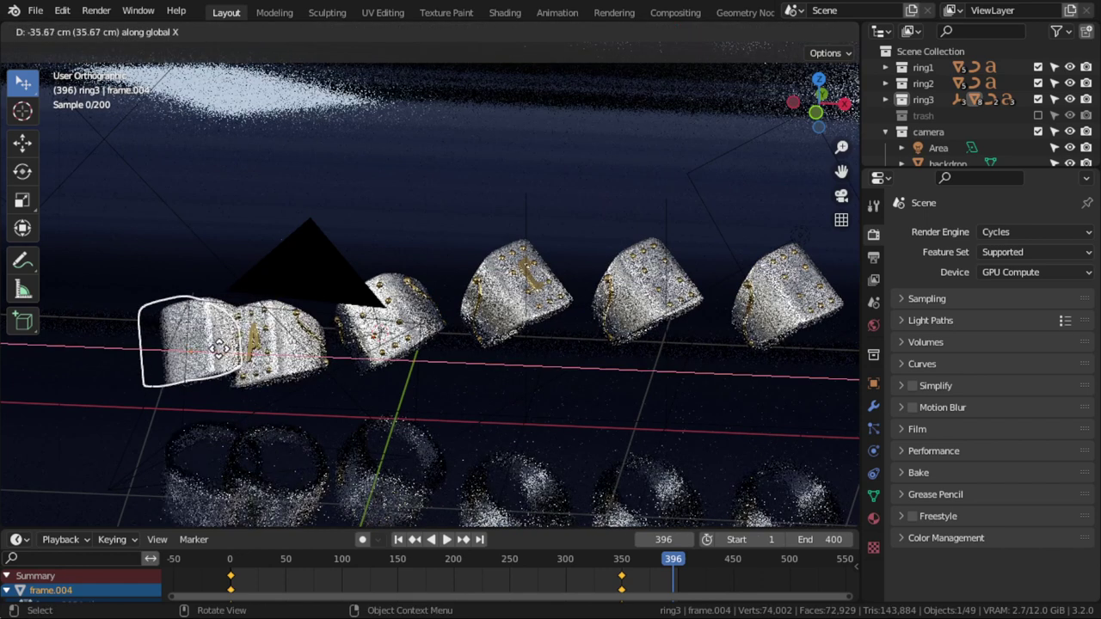
left_click(215, 357)
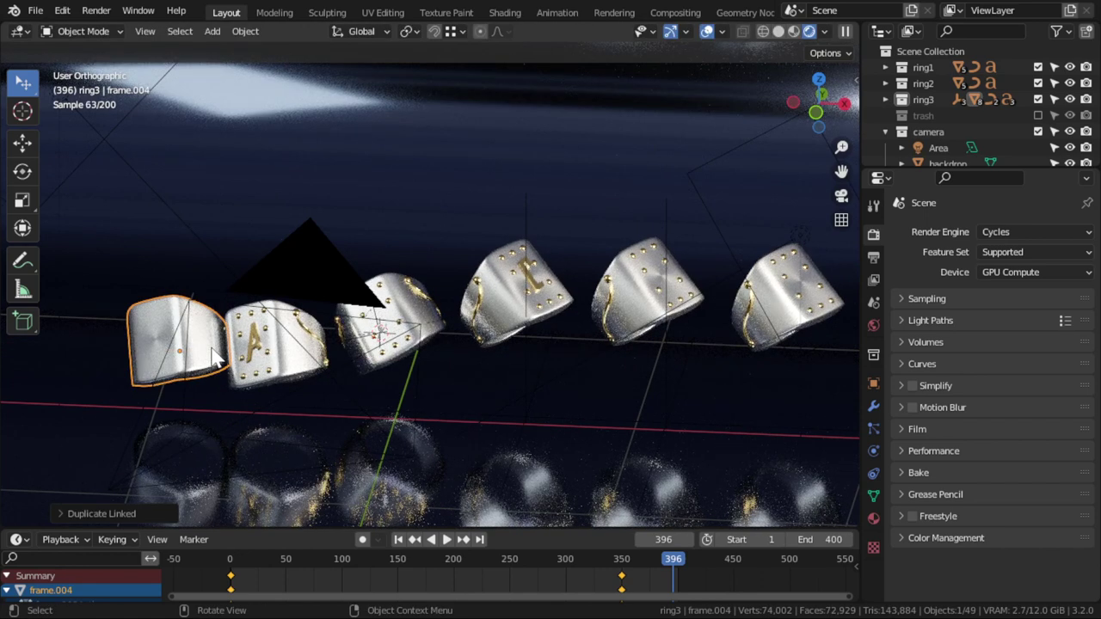
key("alt+d")
Step: Place another linked duplicate along X further left in the row
key("x")
left_click(102, 357)
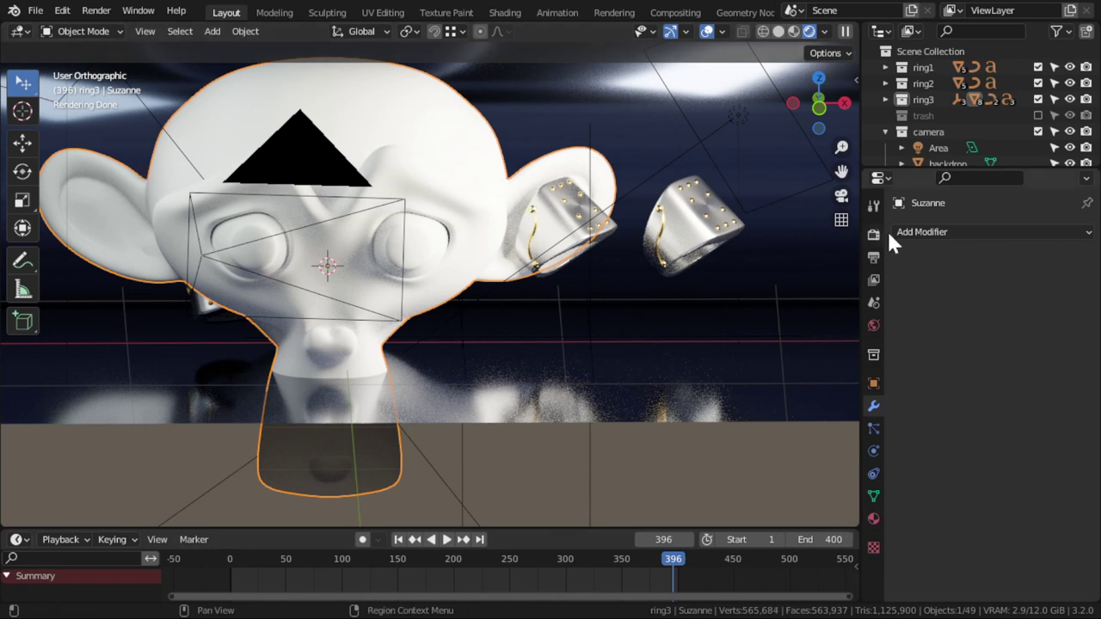
Step: Add a Decimate modifier to Suzanne with Ratio 0.2 and apply it
left_click(937, 231)
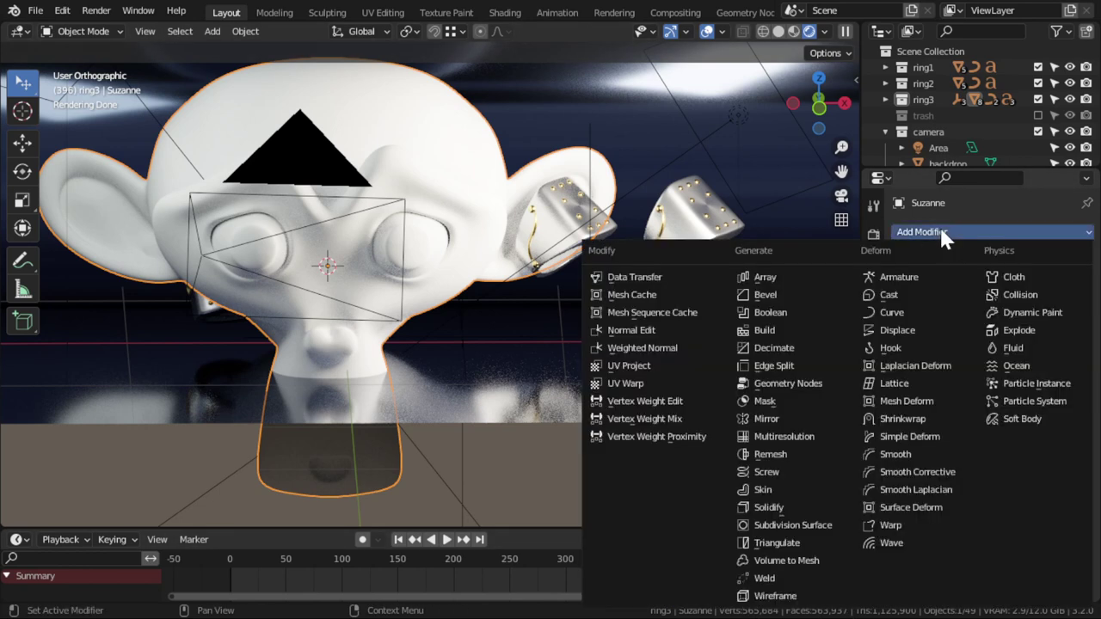
left_click(774, 347)
left_click(1015, 303)
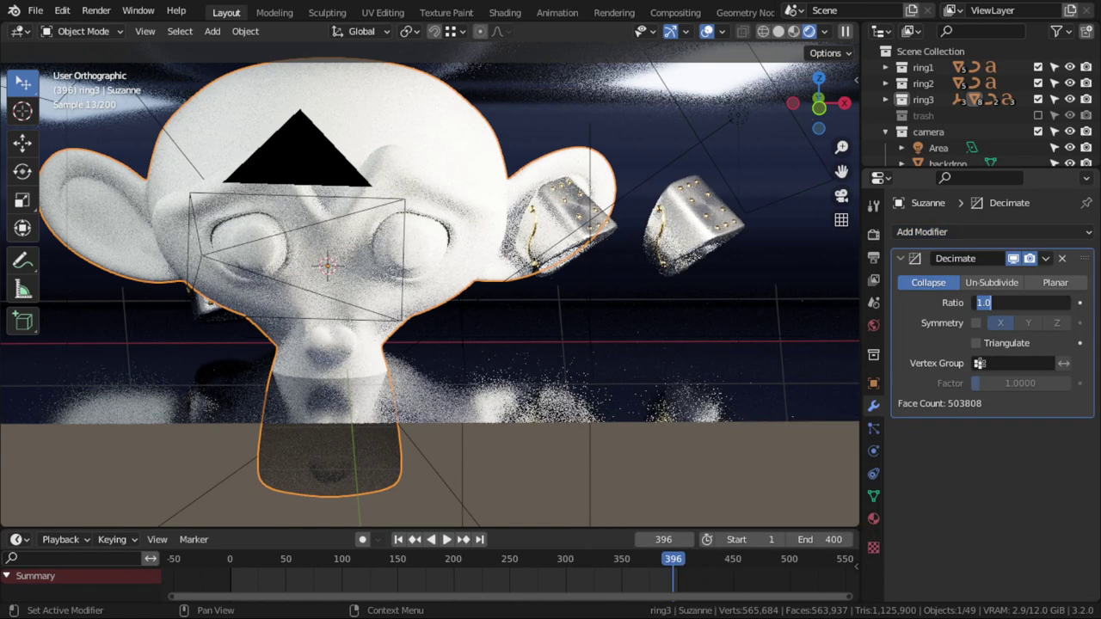
type(".2")
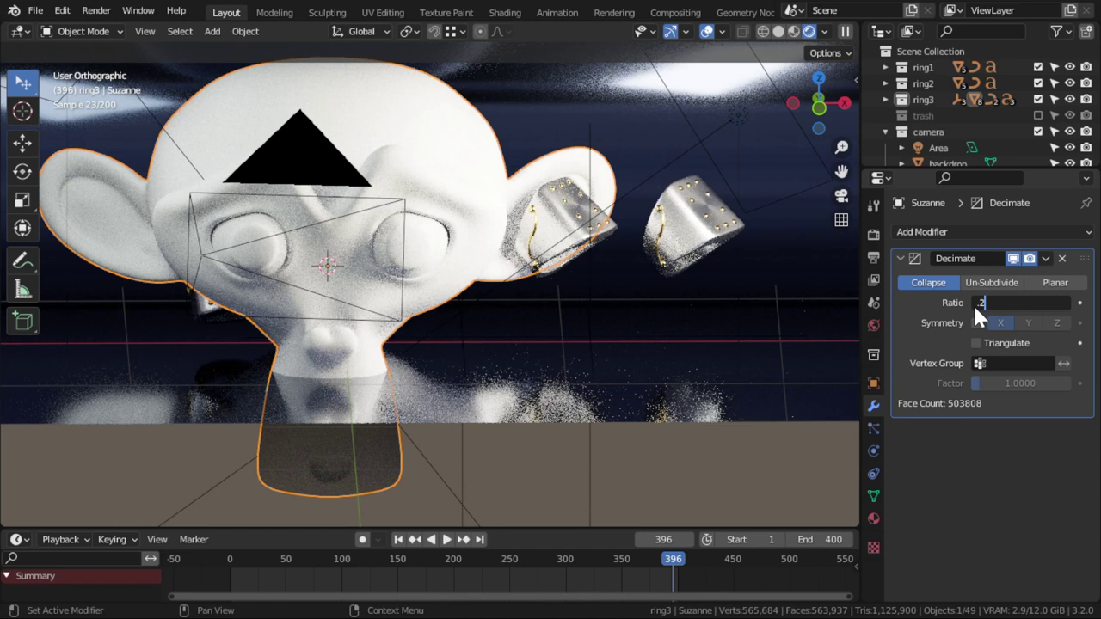
key("Return")
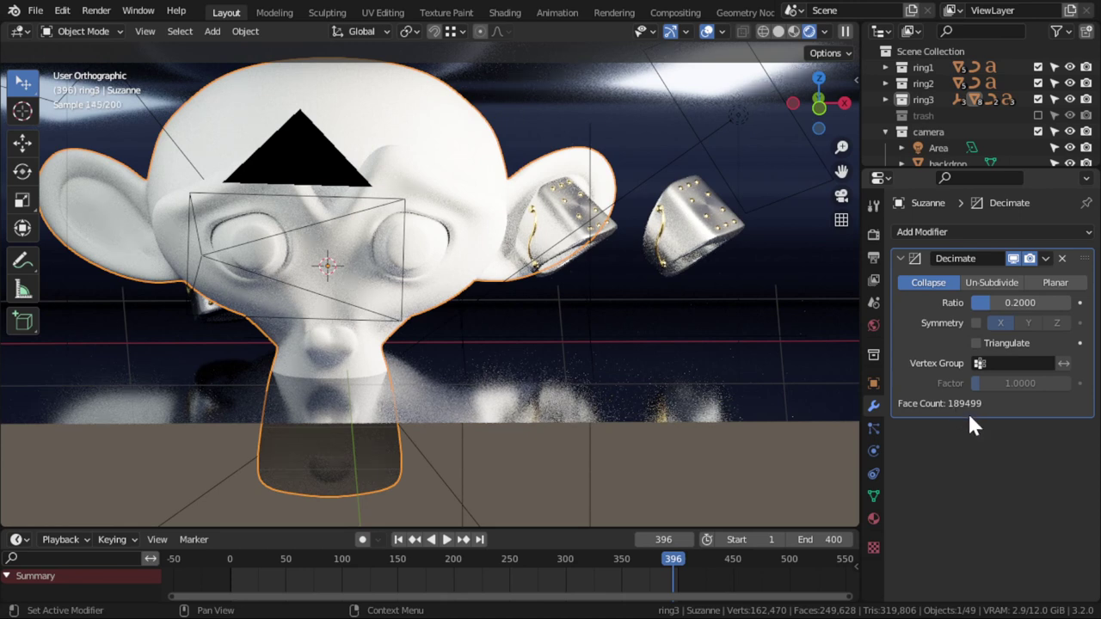
left_click(1044, 259)
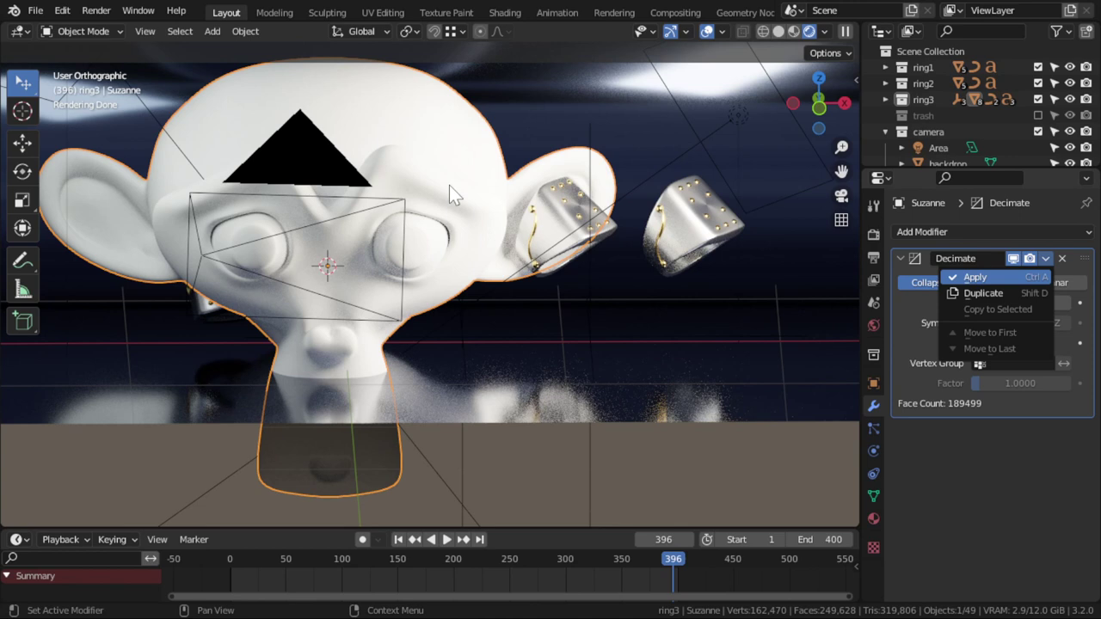
left_click(1028, 278)
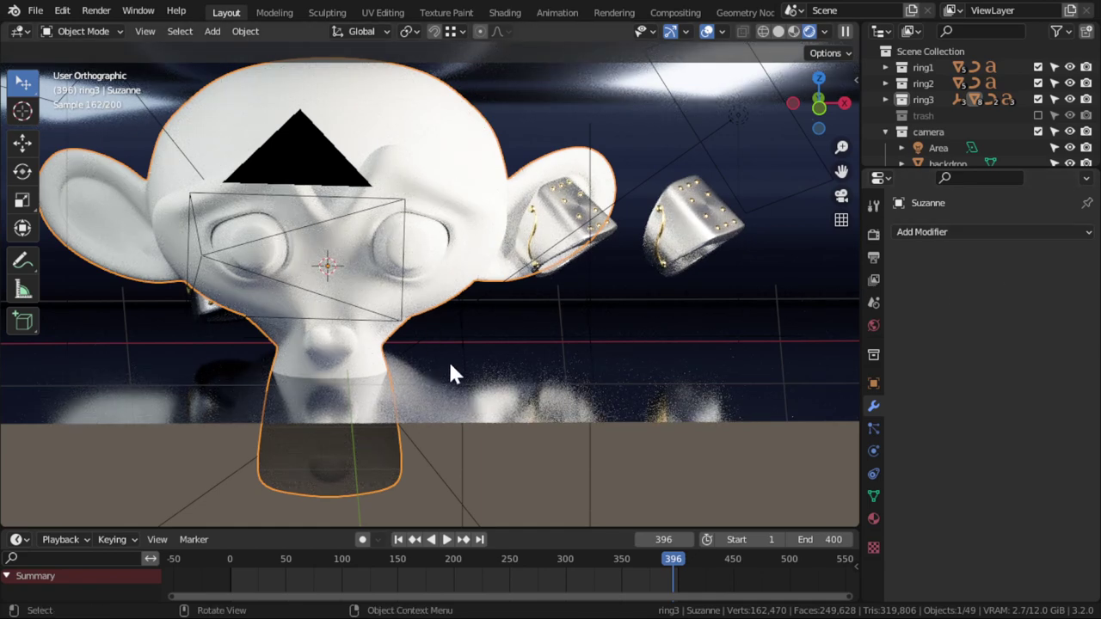
Step: Show the Render Properties, briefly expanding and collapsing the Sampling panel
scroll(492, 344, "down", 2)
scroll(494, 348, "up", 3)
scroll(494, 349, "down", 3)
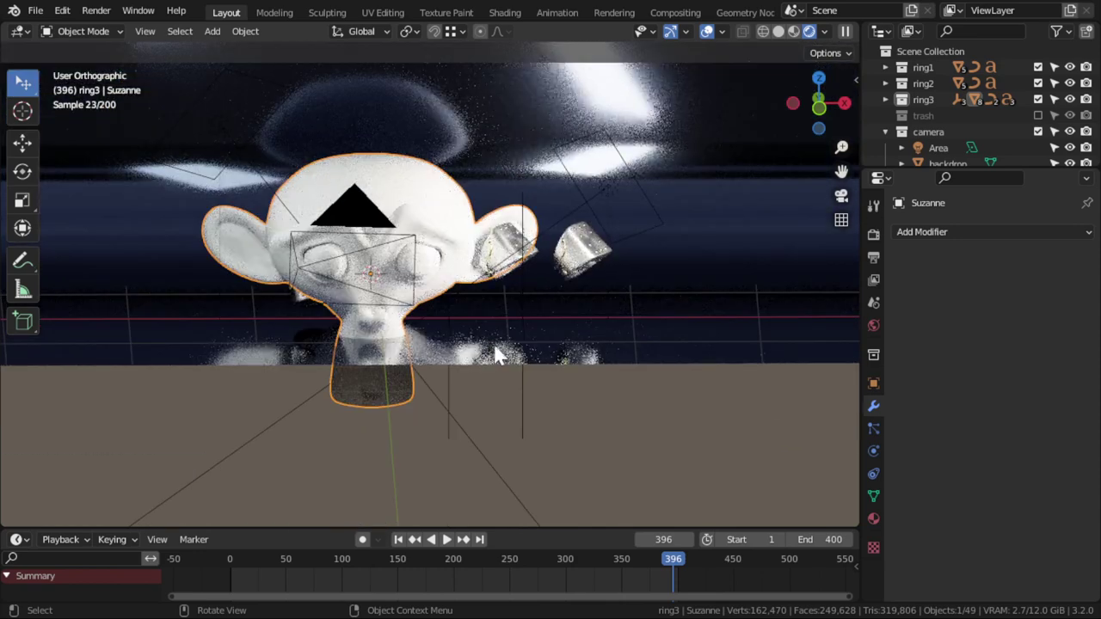
left_click(873, 233)
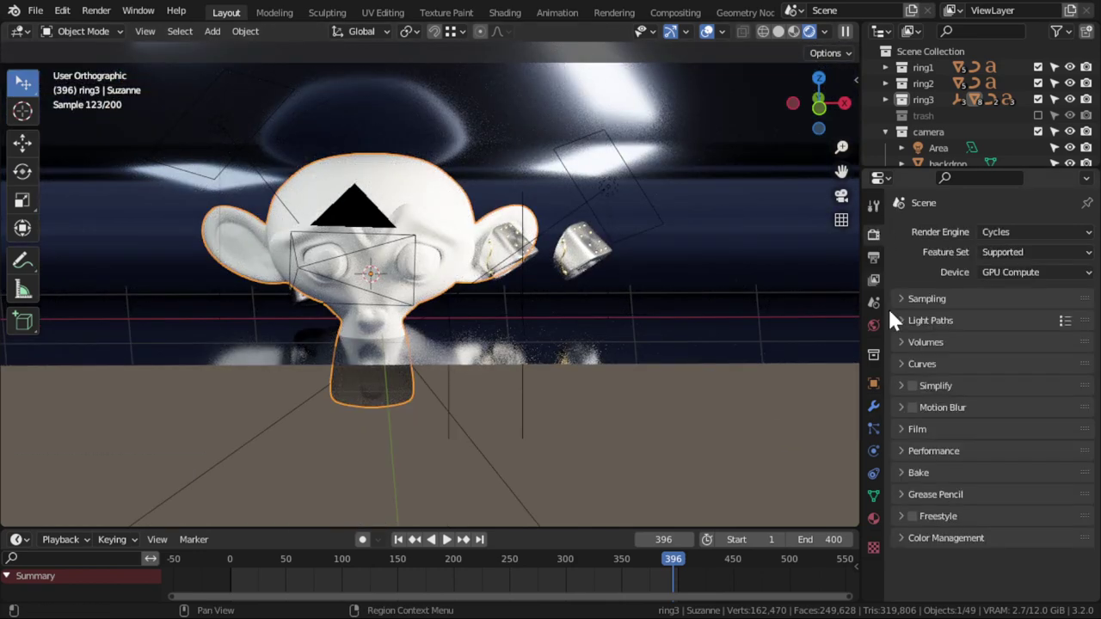
left_click(919, 298)
left_click(920, 298)
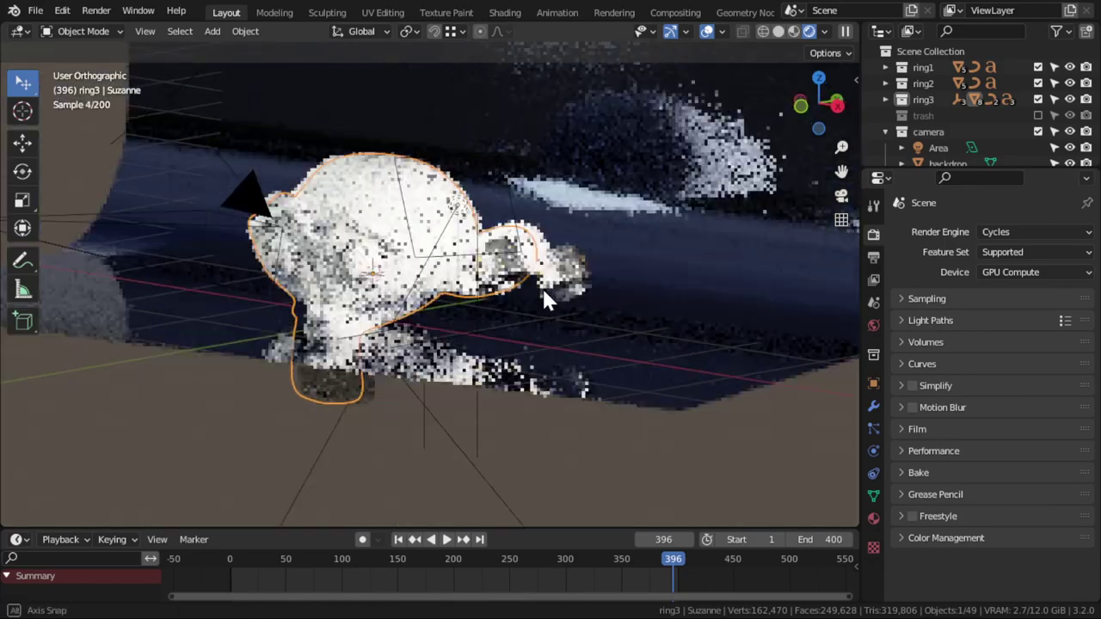
Step: Orbit to look down on the scene and delete the Suzanne mesh
mouse_move(626, 277)
middle_mouse_down()
mouse_move(578, 286)
mouse_move(588, 327)
mouse_move(579, 381)
mouse_move(609, 326)
middle_mouse_up()
key("x")
left_click(612, 332)
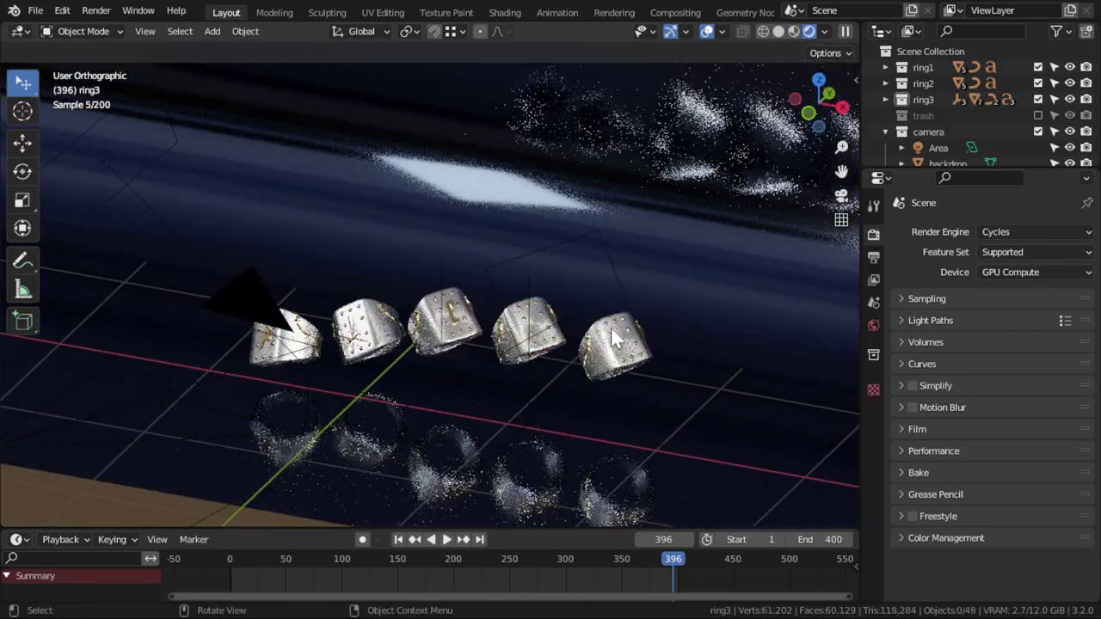